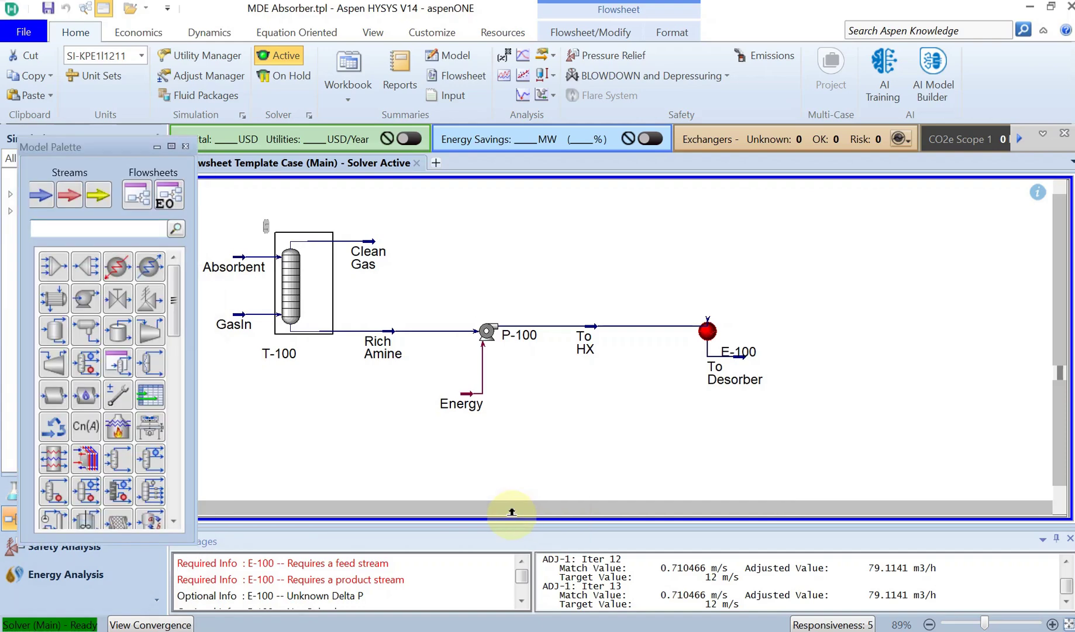
Close the Model Palette and review the conditions of GasIn, P-100, Rich Amine and To HX
click(158, 146)
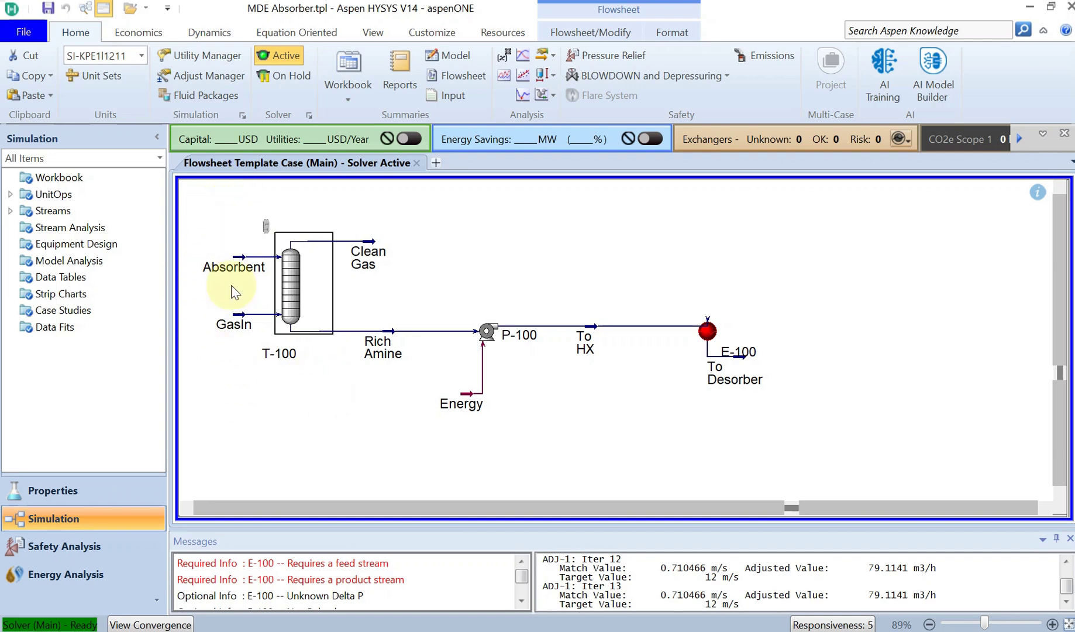
mouse_move(241, 331)
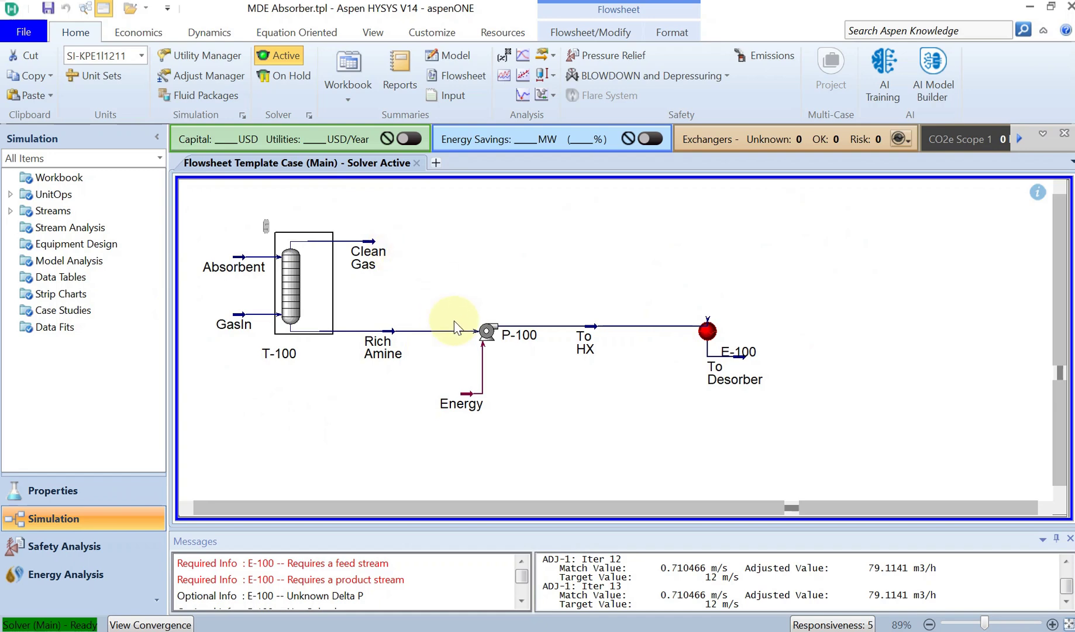
mouse_move(489, 338)
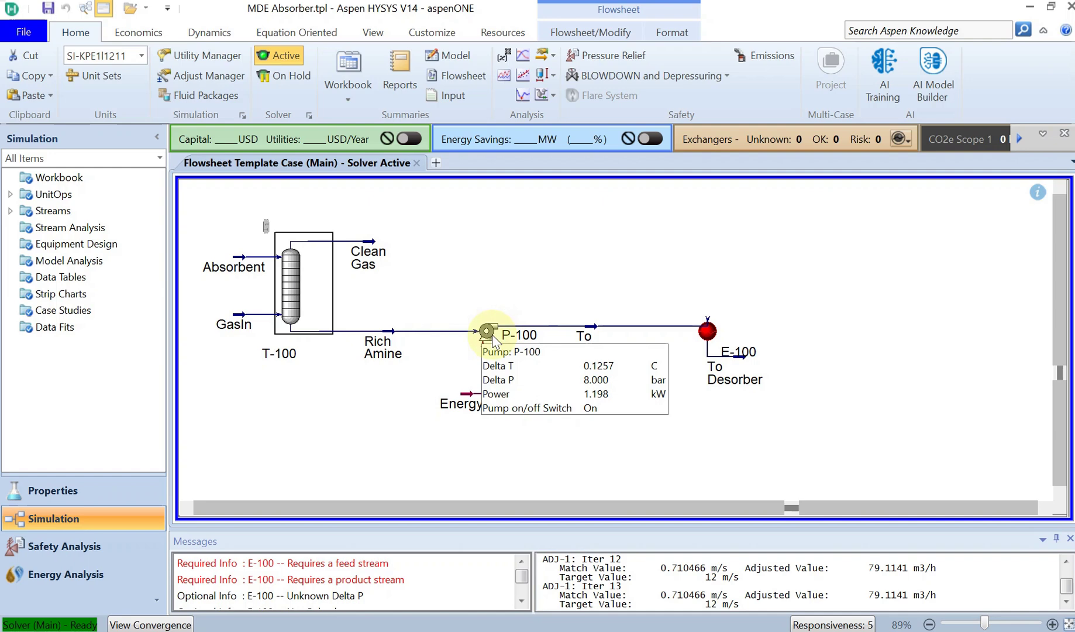
mouse_move(391, 347)
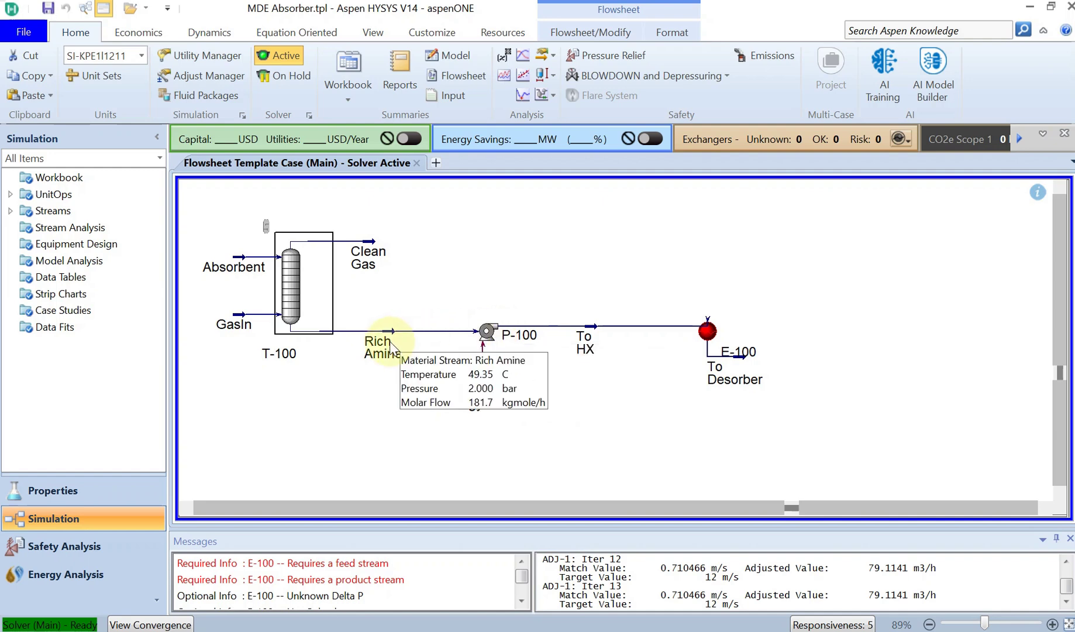
mouse_move(587, 348)
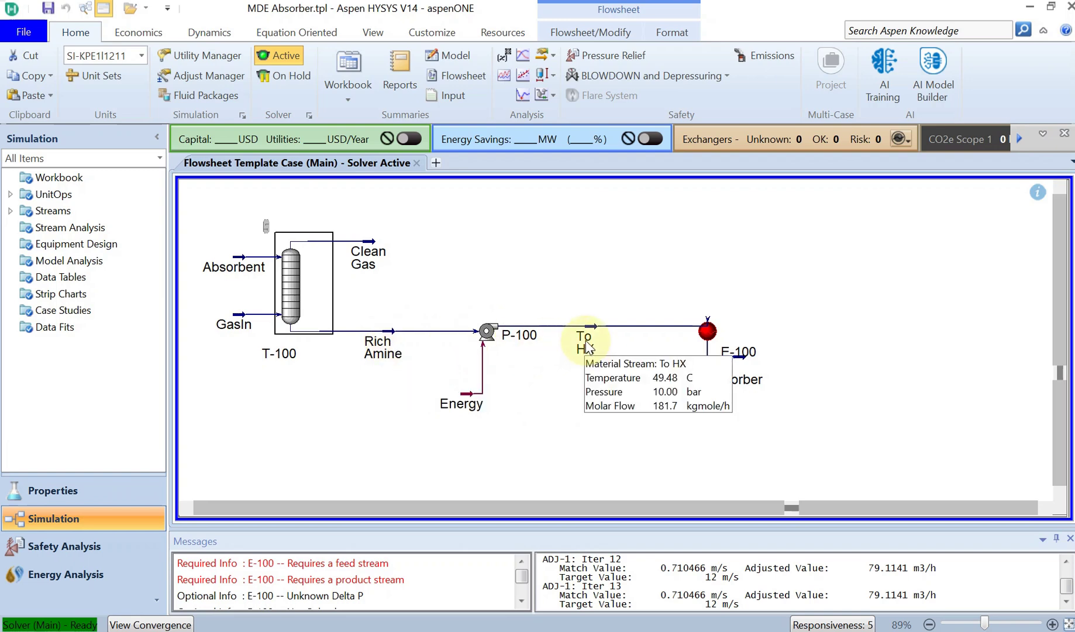
Change pump P-100's Delta P from 8 bar to 1 bar
double_click(488, 332)
drag(513, 269, 604, 126)
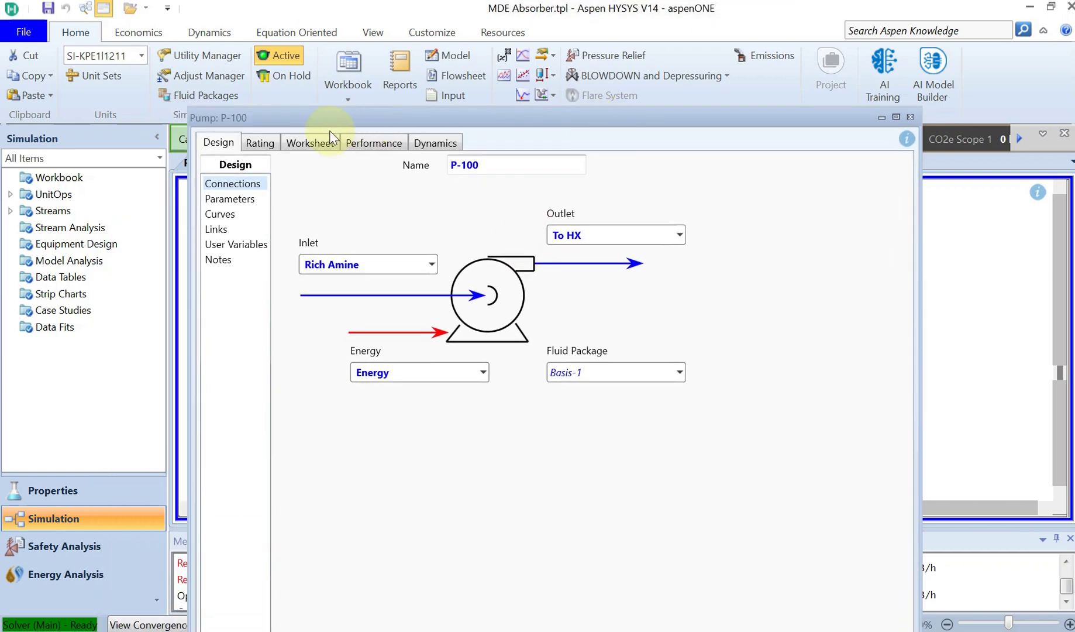
click(245, 200)
click(388, 201)
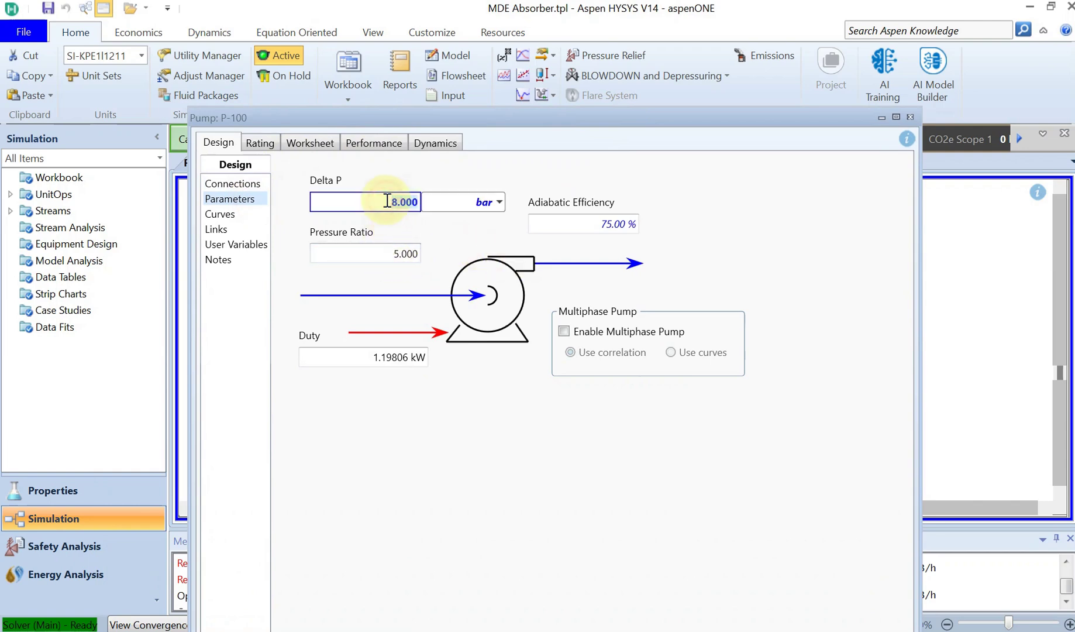
text(1)
key(Return)
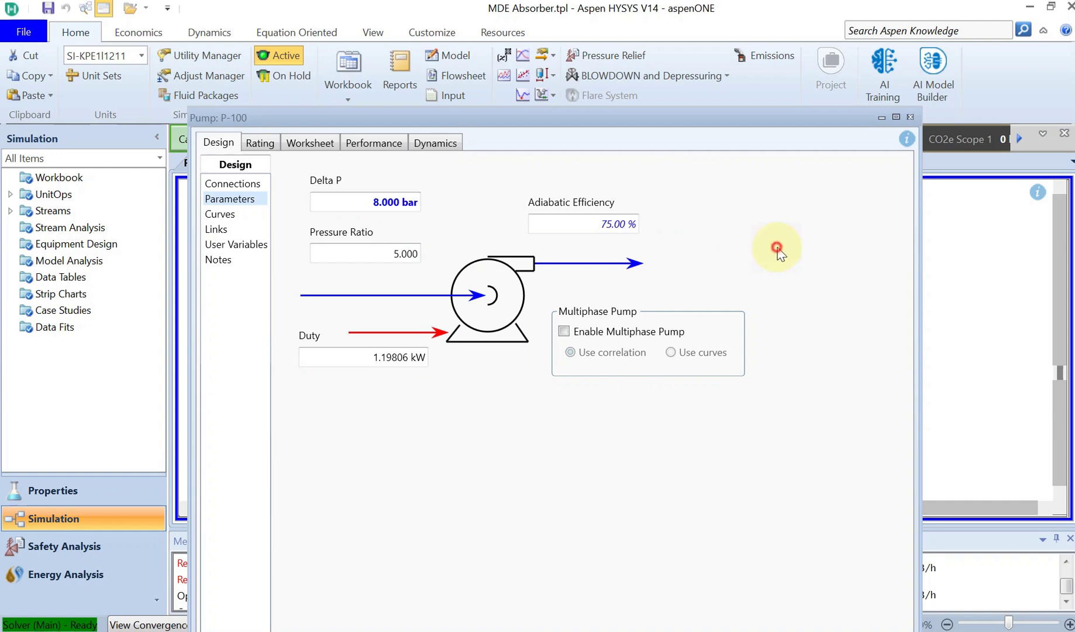
click(910, 118)
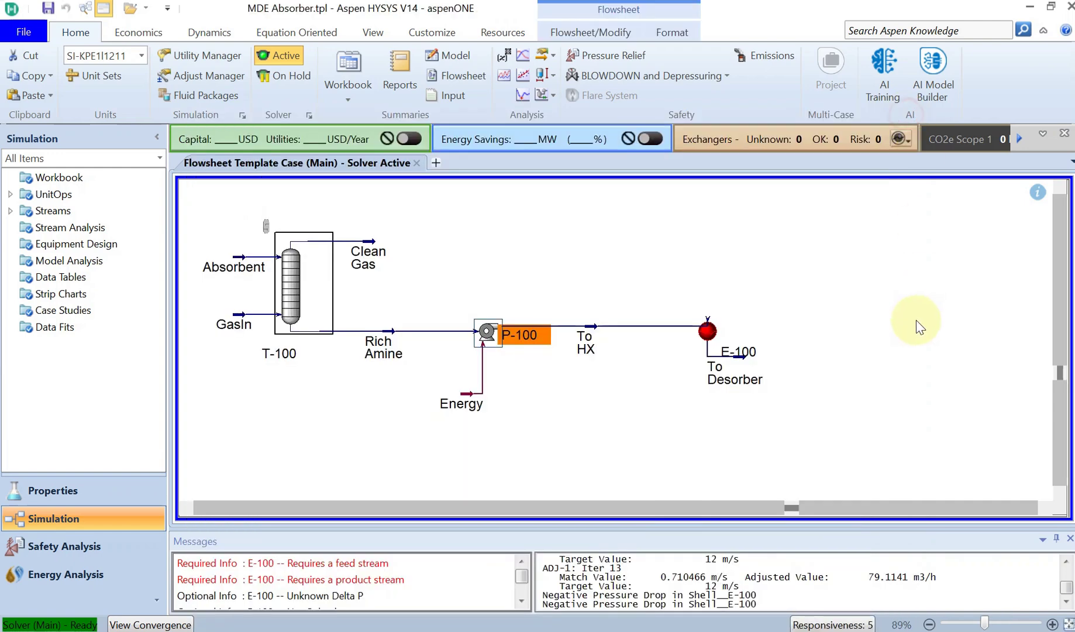
Specify the To Desorber stream at 2.8 bar and 110 °C on its Worksheet conditions
double_click(742, 379)
drag(748, 313, 793, 390)
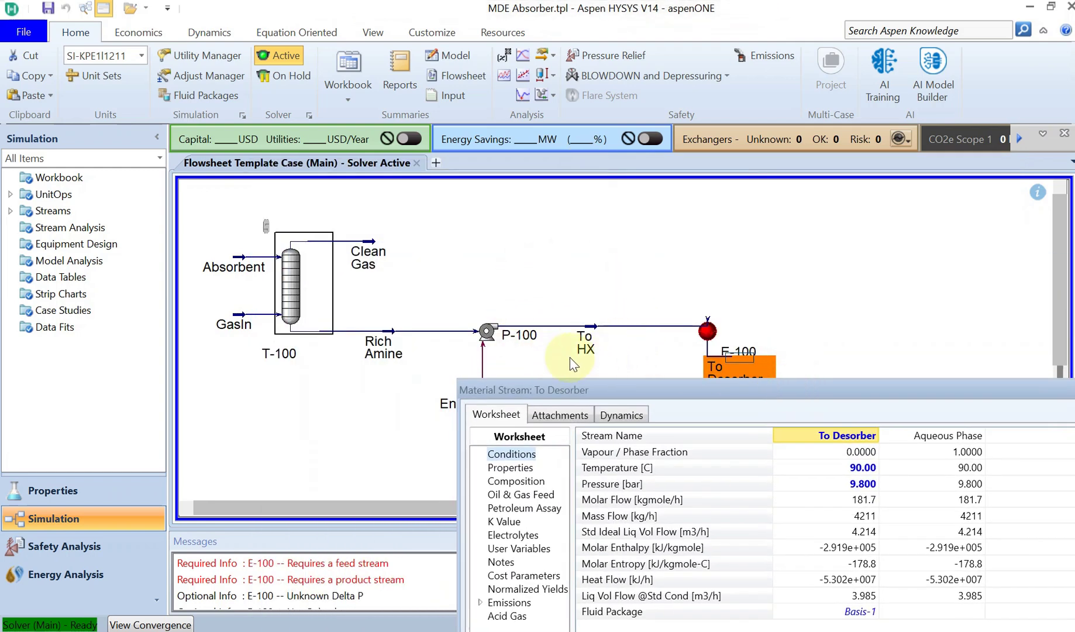
drag(722, 391, 519, 178)
click(658, 277)
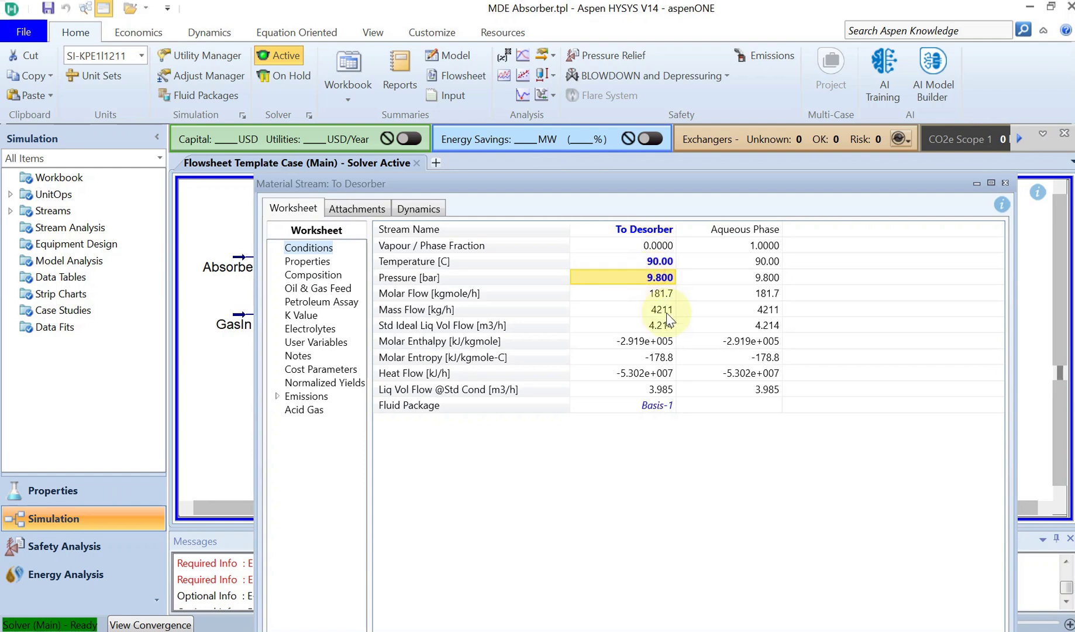
text(2.8)
key(Return)
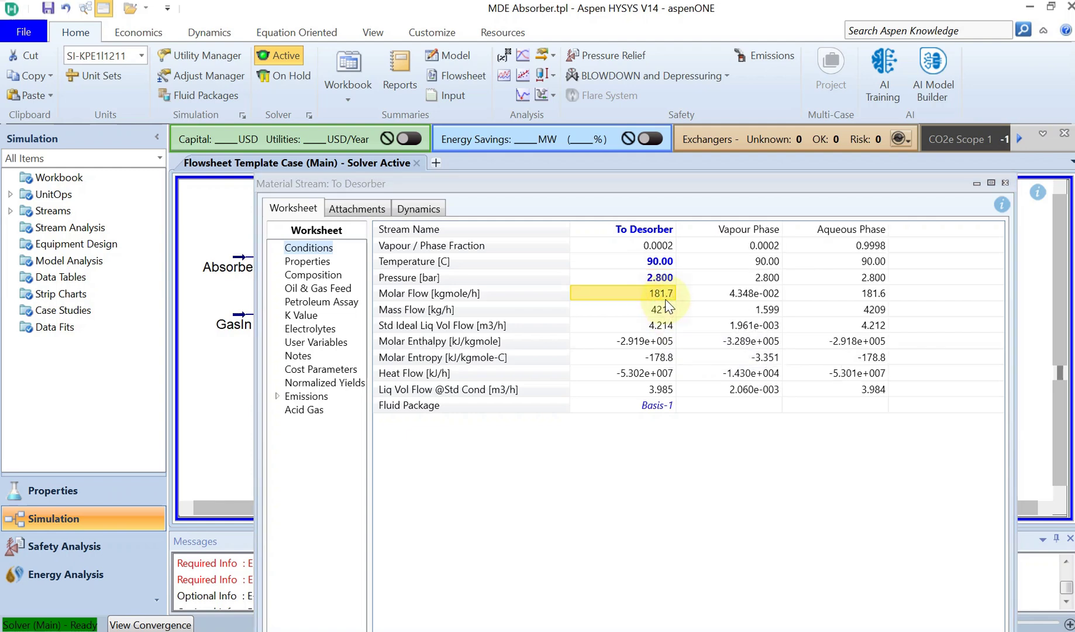
key(Up)
key(Up)
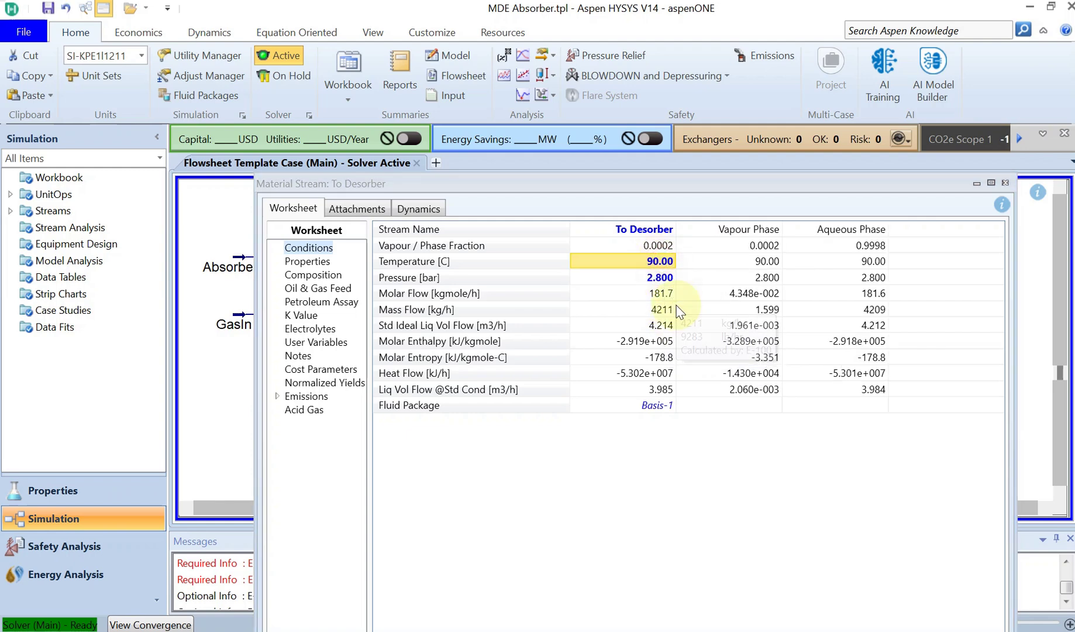
text(110)
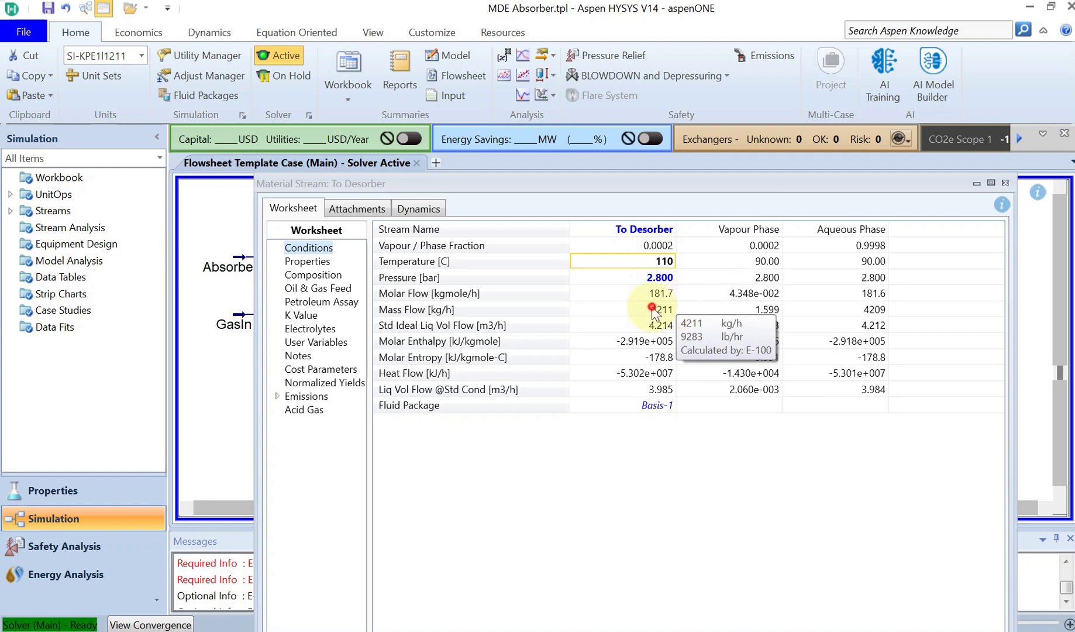
click(655, 313)
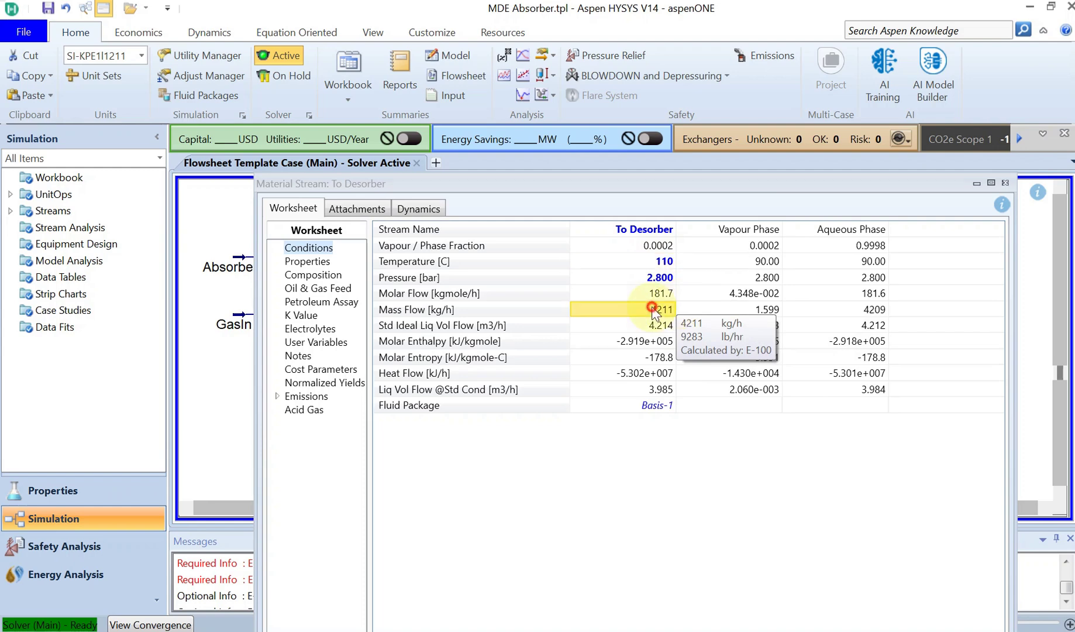
click(1005, 184)
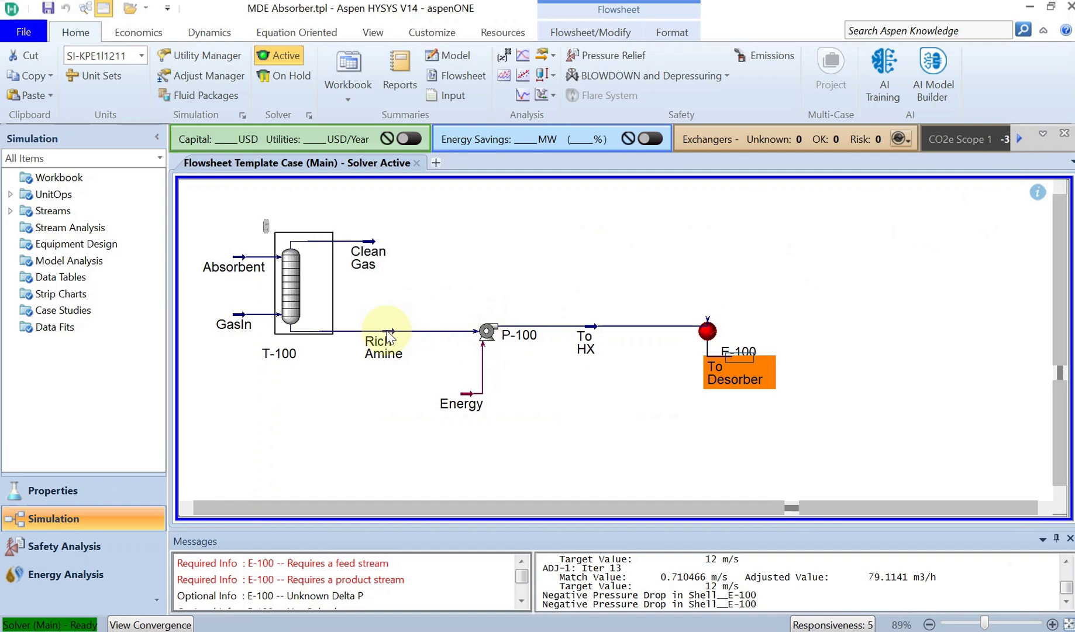
Search the palette for 'dist' and place a Distillation Column to the right of E-100
double_click(370, 370)
text(dis)
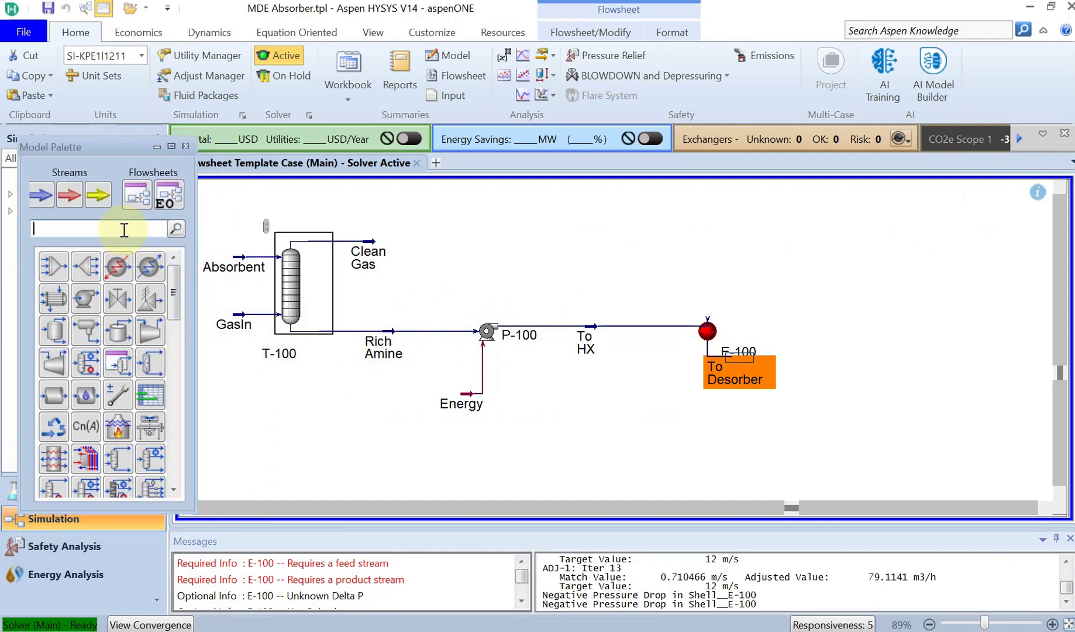
text(t)
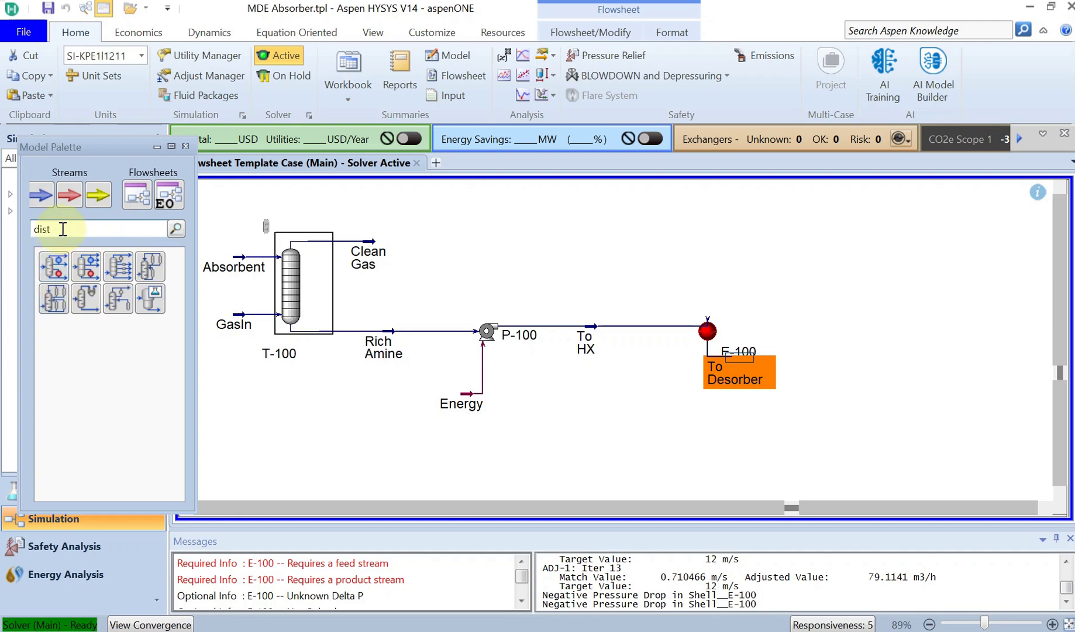
click(60, 271)
click(972, 355)
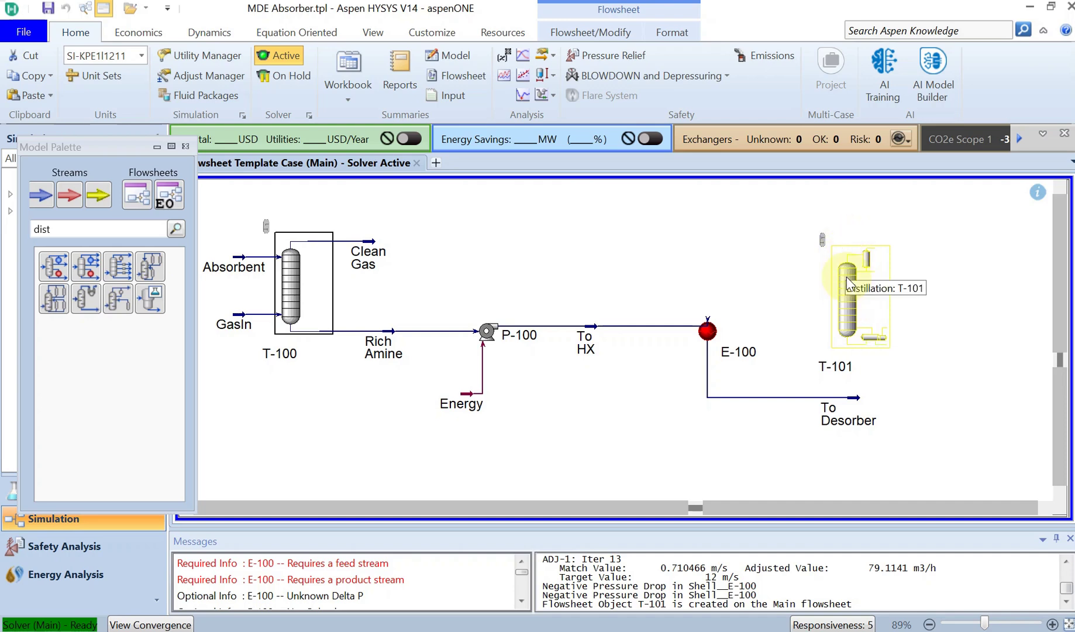
Open the Distillation Column Input Expert for T-101
double_click(853, 323)
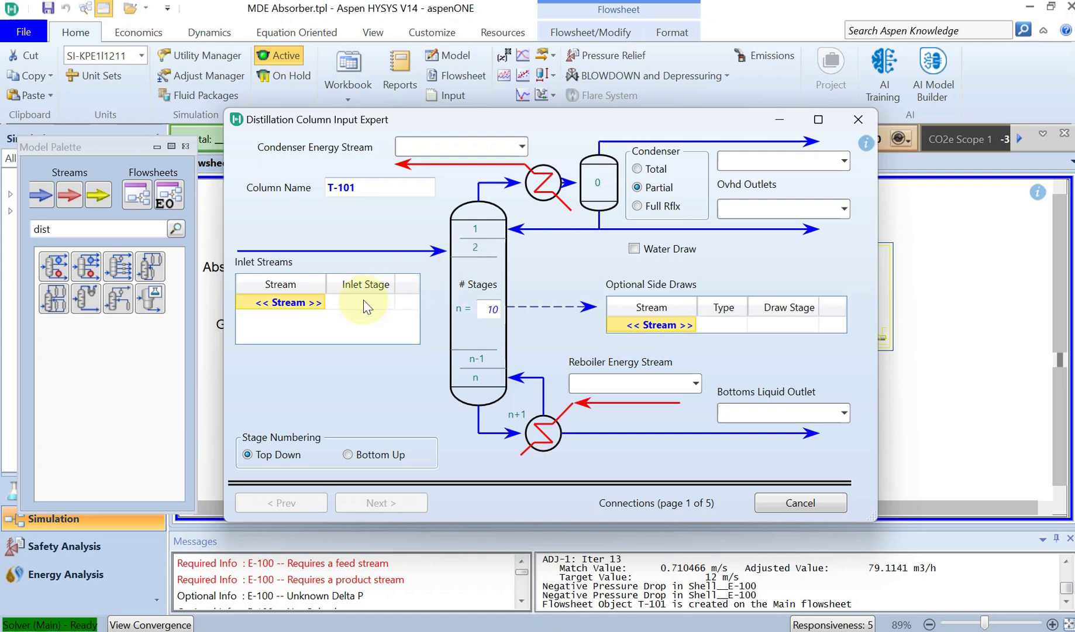
Feed To Desorber into T-101 and name the condenser energy stream Condenser
click(303, 302)
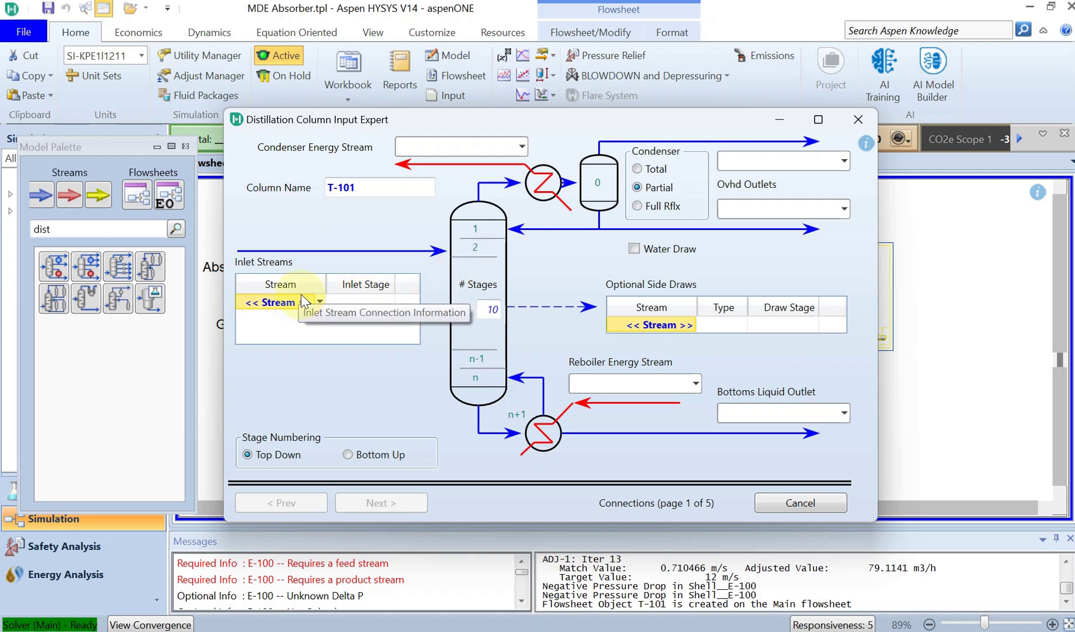
click(319, 303)
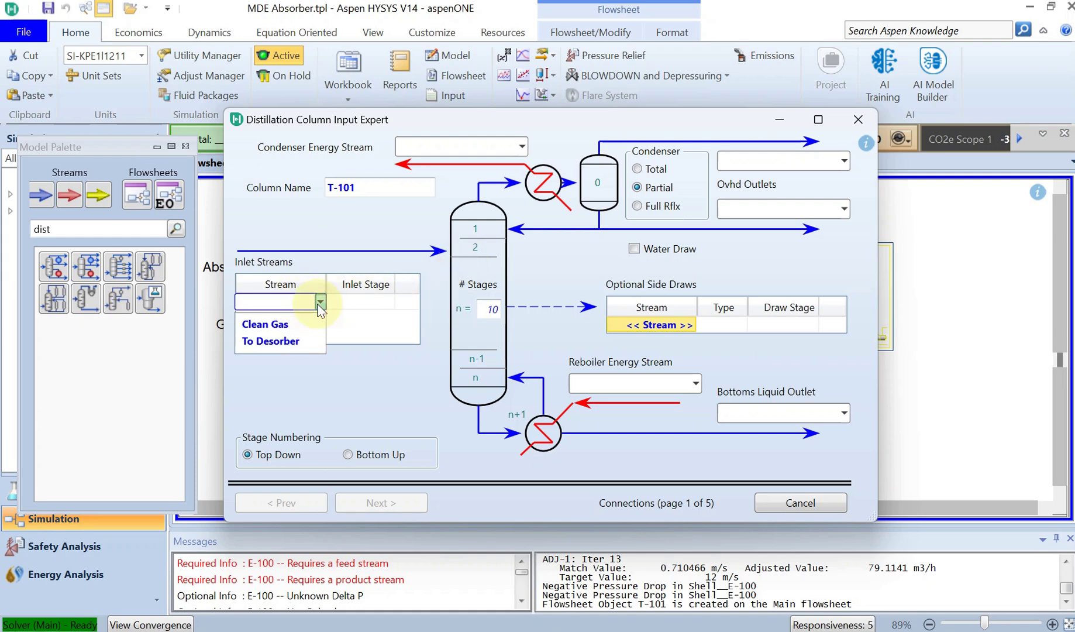
click(309, 338)
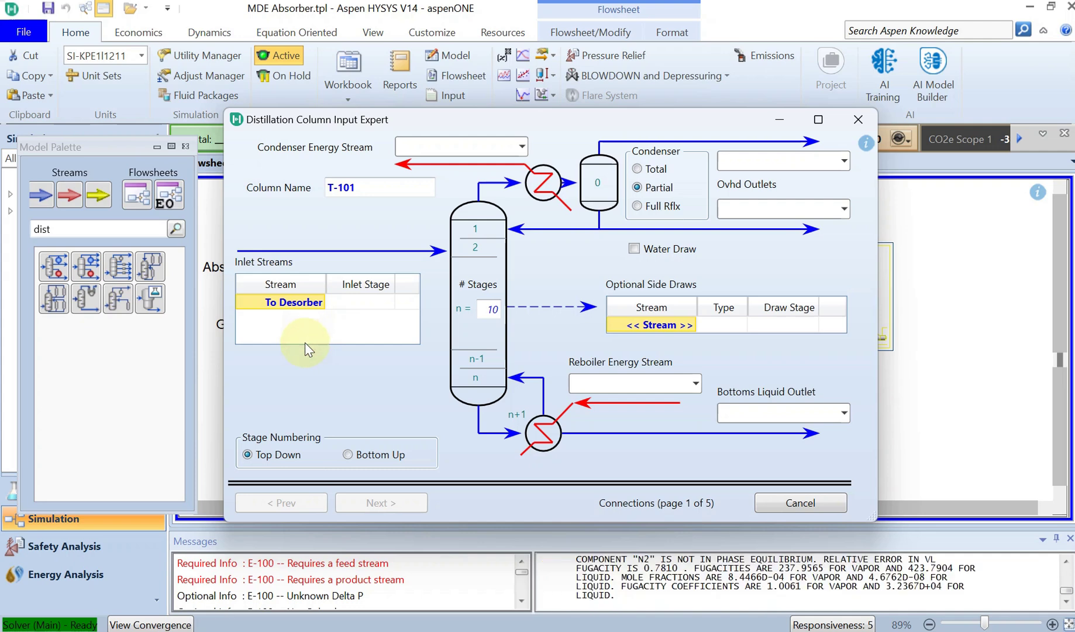
click(451, 153)
text(Condenser)
Name the bottoms liquid Lean Amine and the reboiler energy stream Reboiler
click(733, 415)
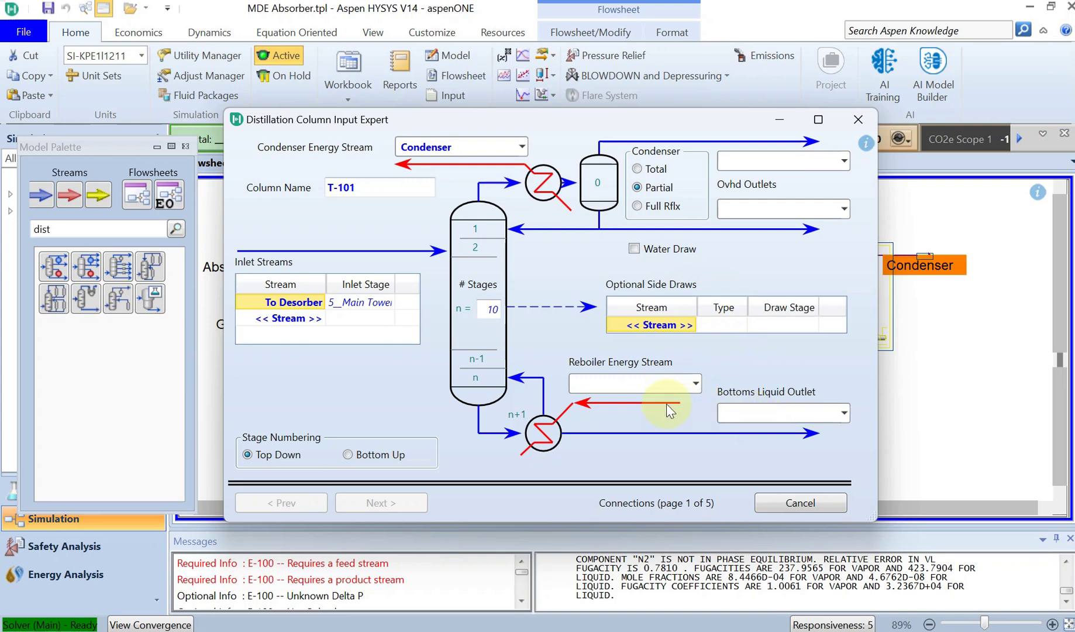
text(Reboiler)
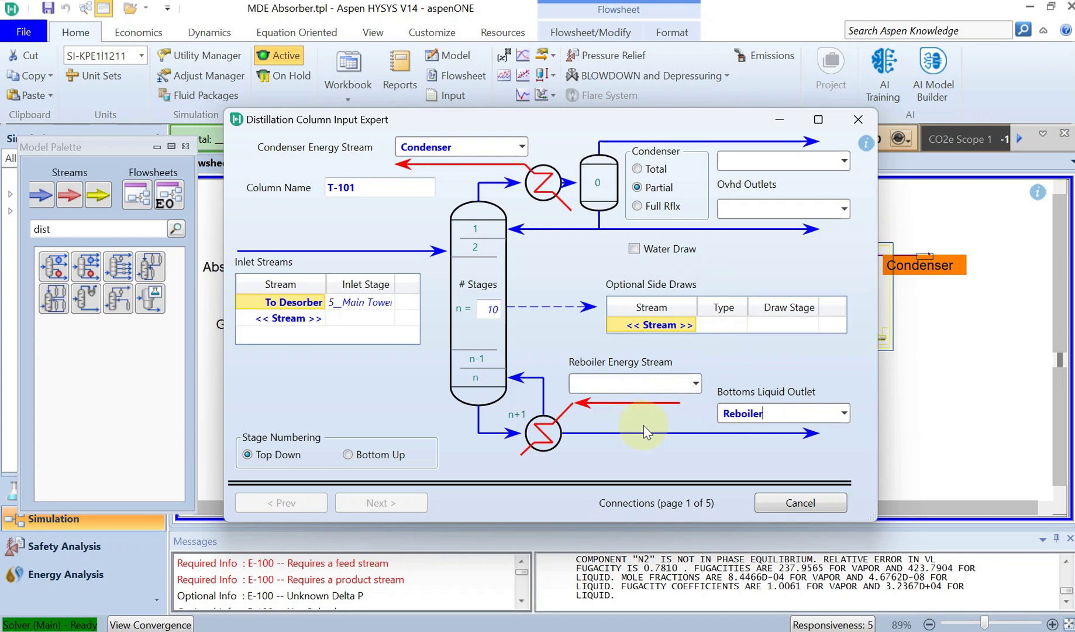
double_click(751, 413)
text(Lean Amine)
click(610, 387)
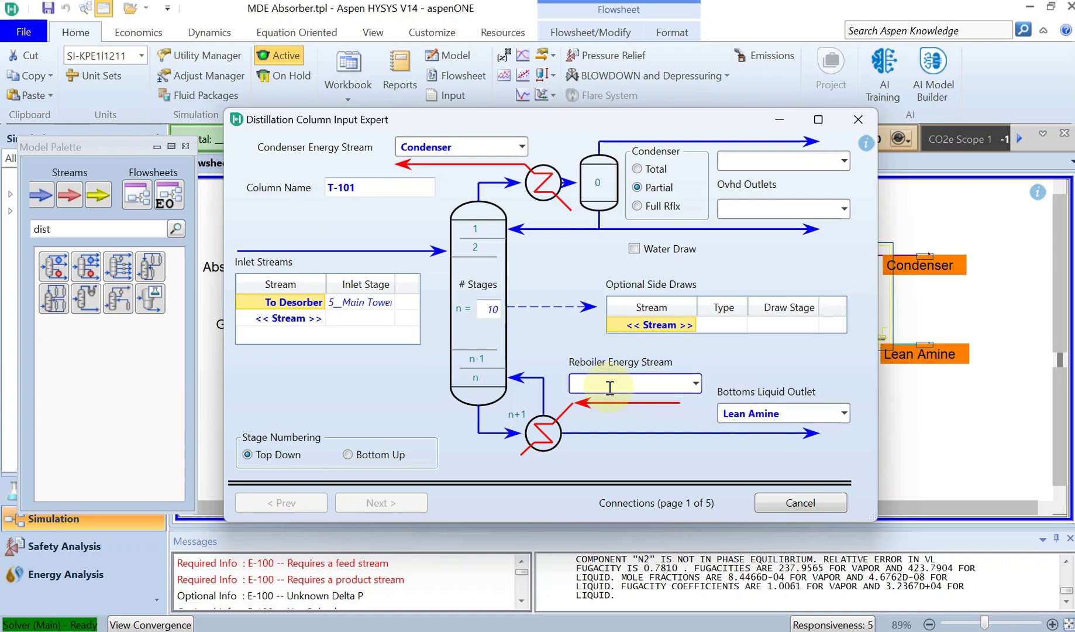
text(Reboiler)
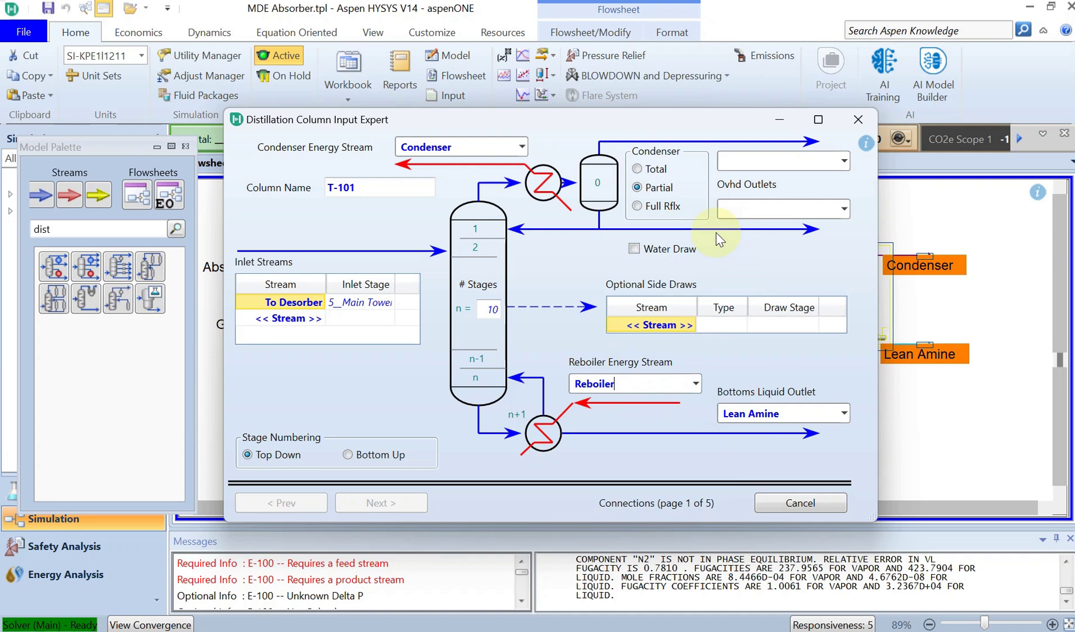
Make the condenser Full Reflux with a Co2 overhead vapour stream
click(669, 209)
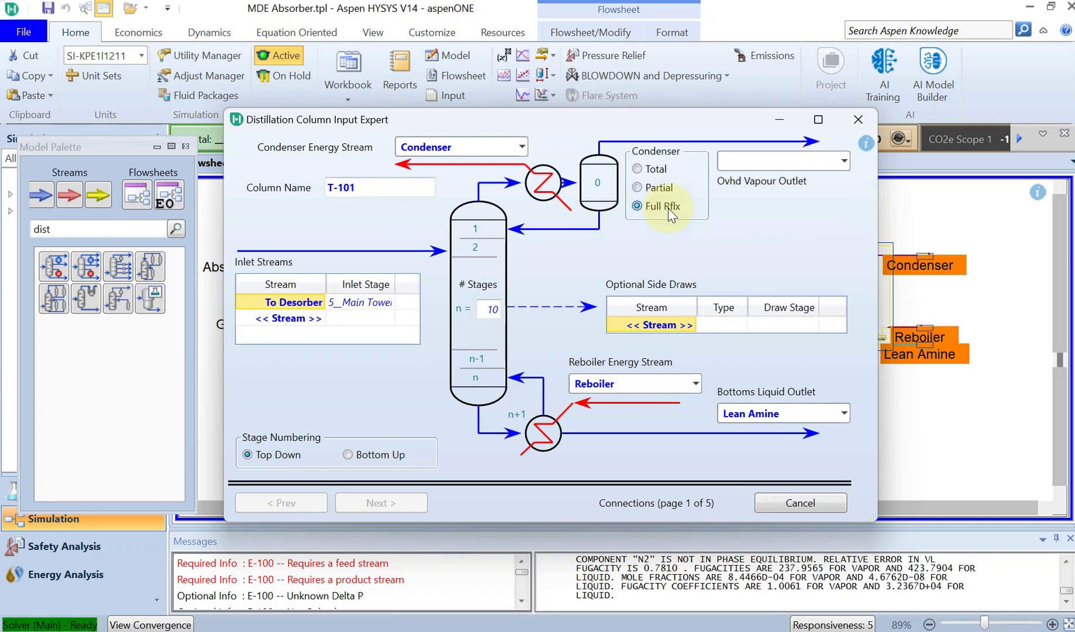
click(756, 162)
text(Co2)
click(836, 218)
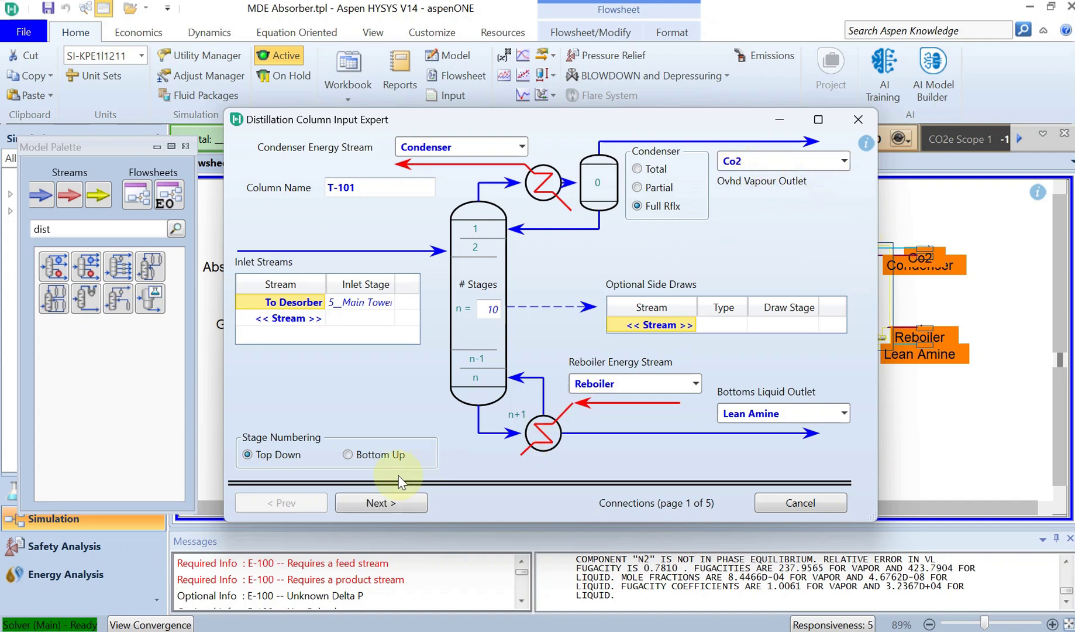
click(362, 507)
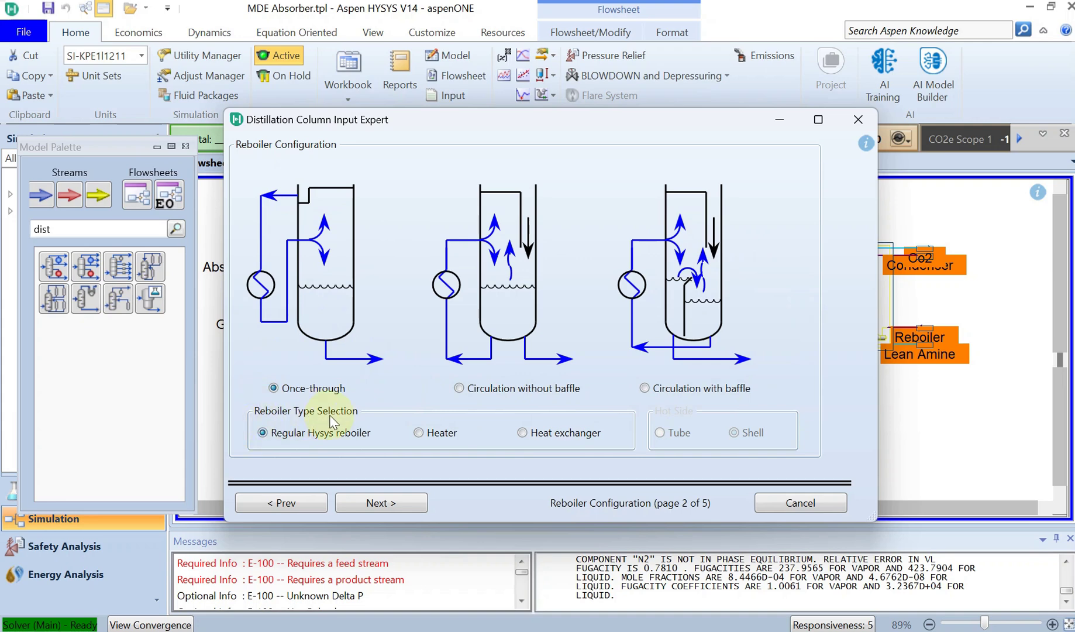
Keep the once-through regular reboiler and set condenser and reboiler pressures to 2 bar
click(405, 500)
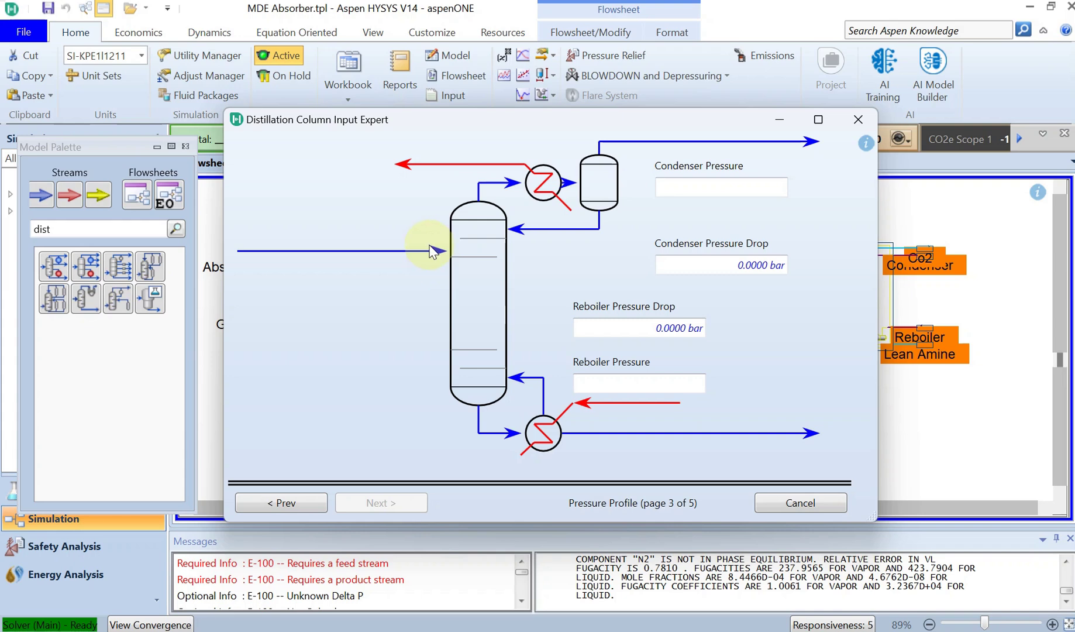
click(704, 188)
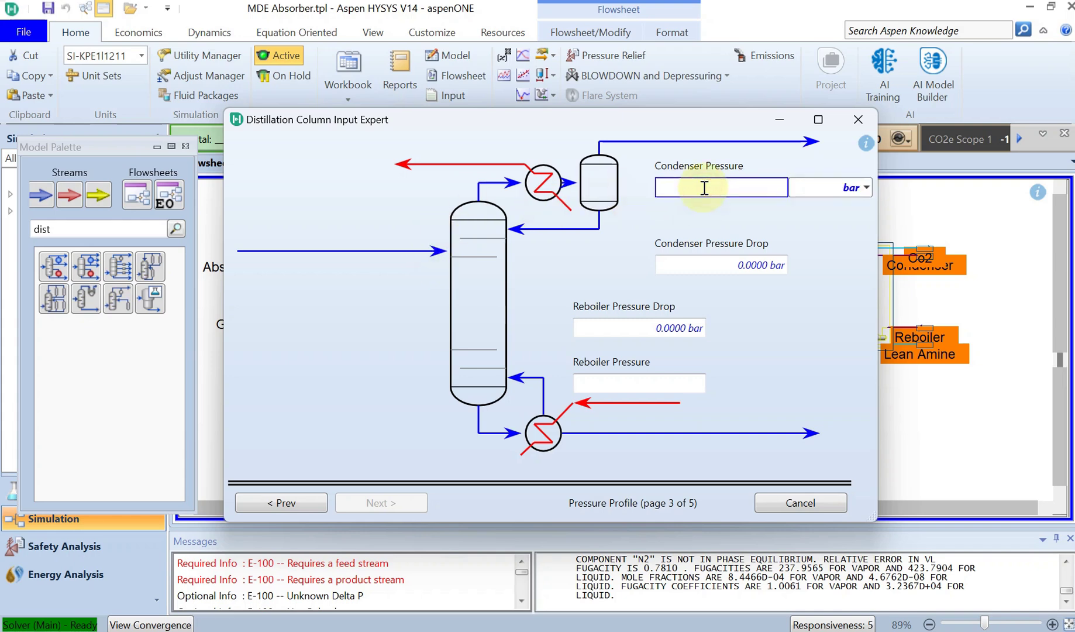
text(2)
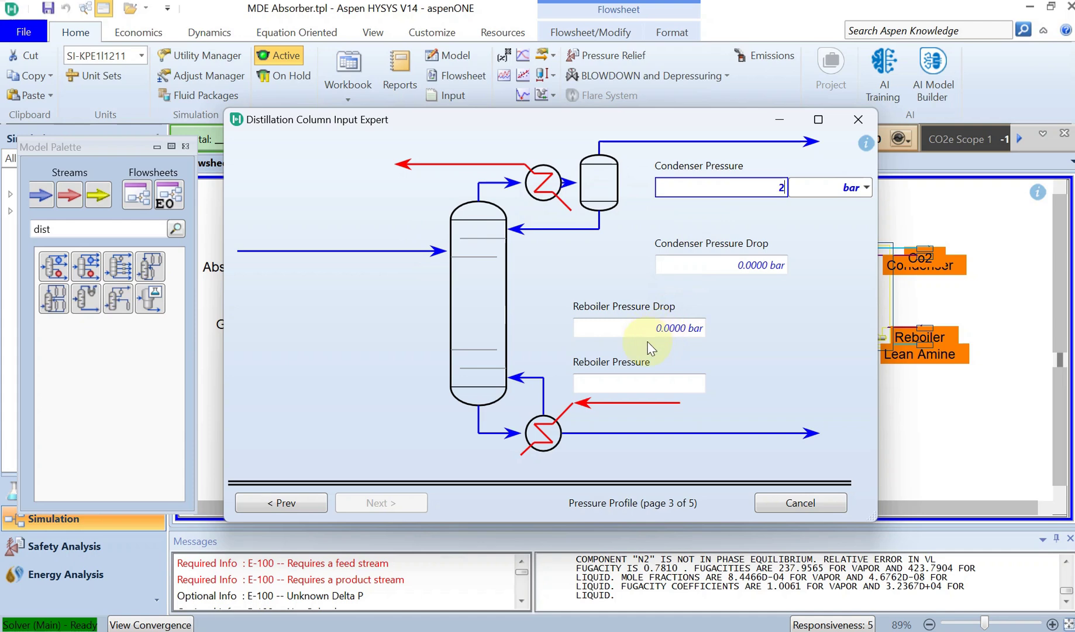
click(640, 385)
click(788, 318)
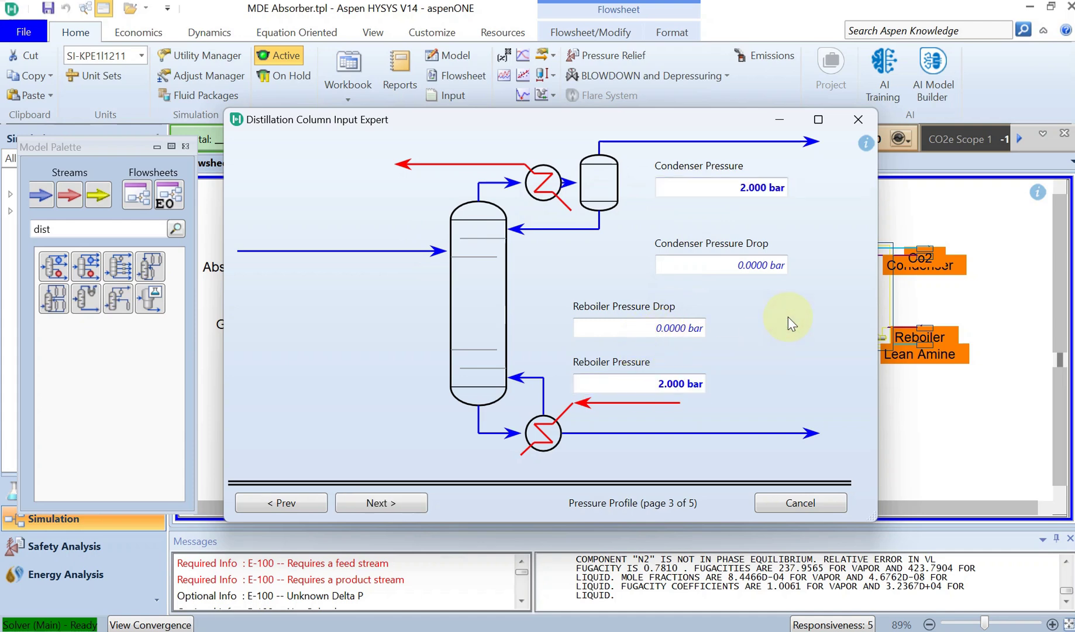
click(370, 504)
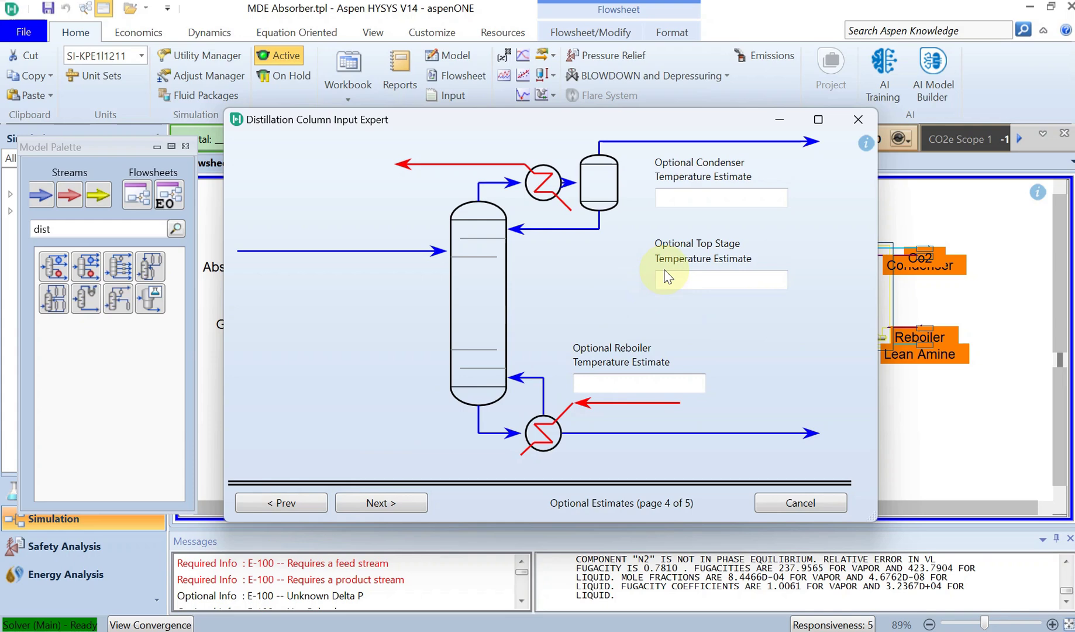
Skip the temperature estimates and set a 0.3 molar reflux ratio, completing T-101's setup
click(377, 503)
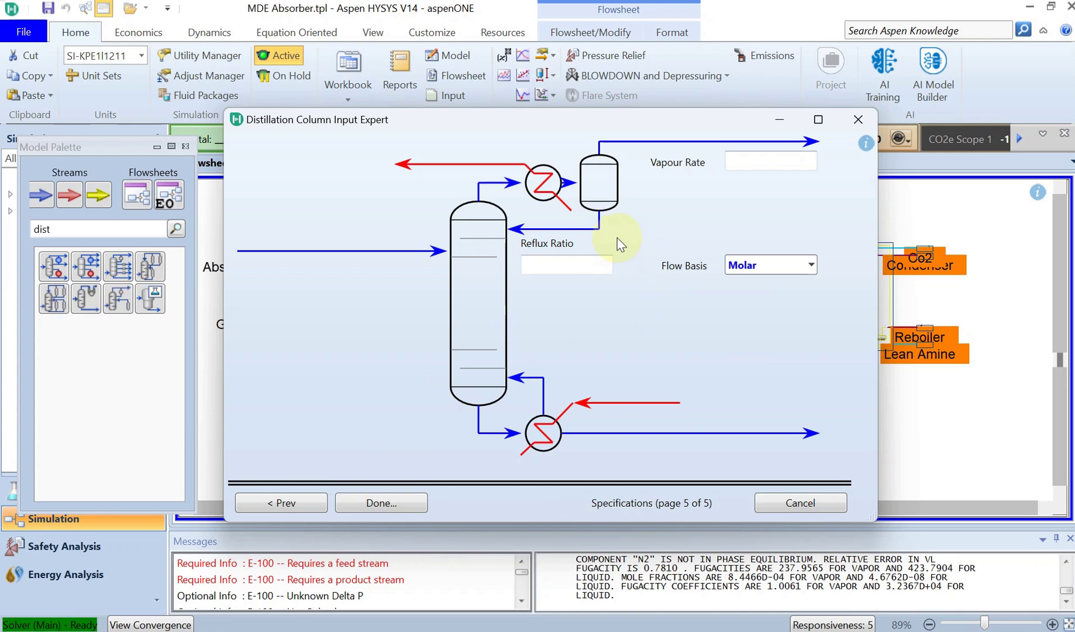
click(772, 265)
click(668, 235)
click(558, 268)
text(0.3)
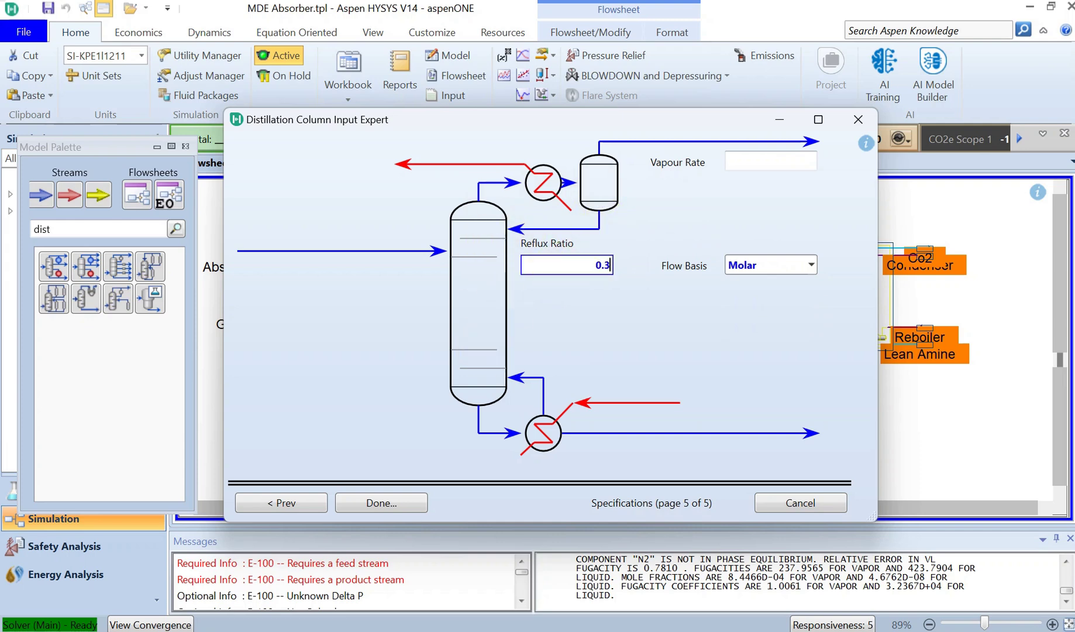
click(642, 346)
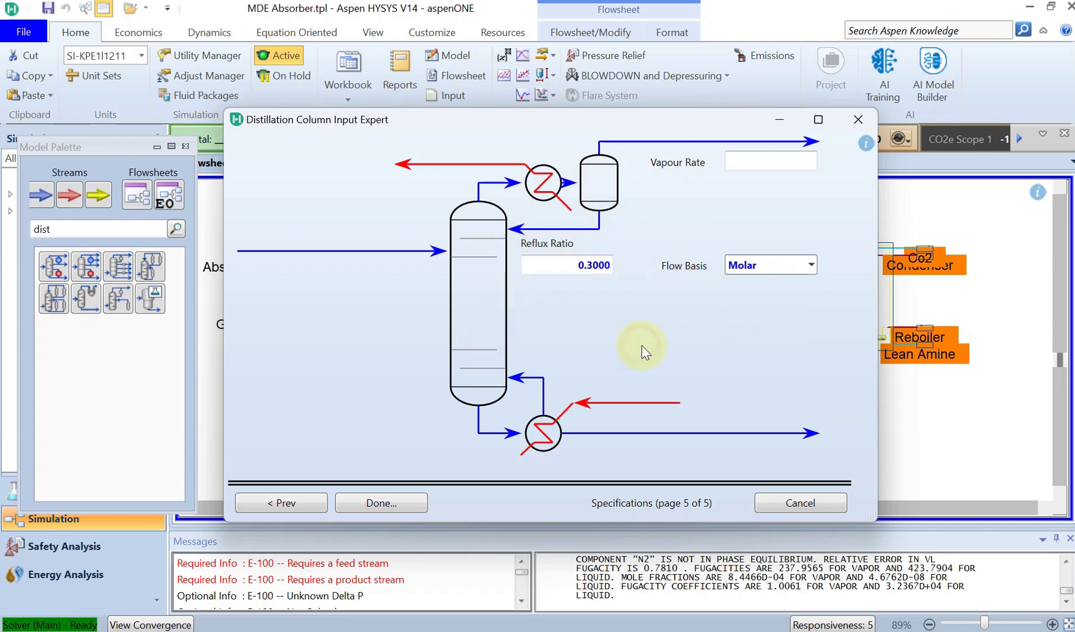
click(382, 503)
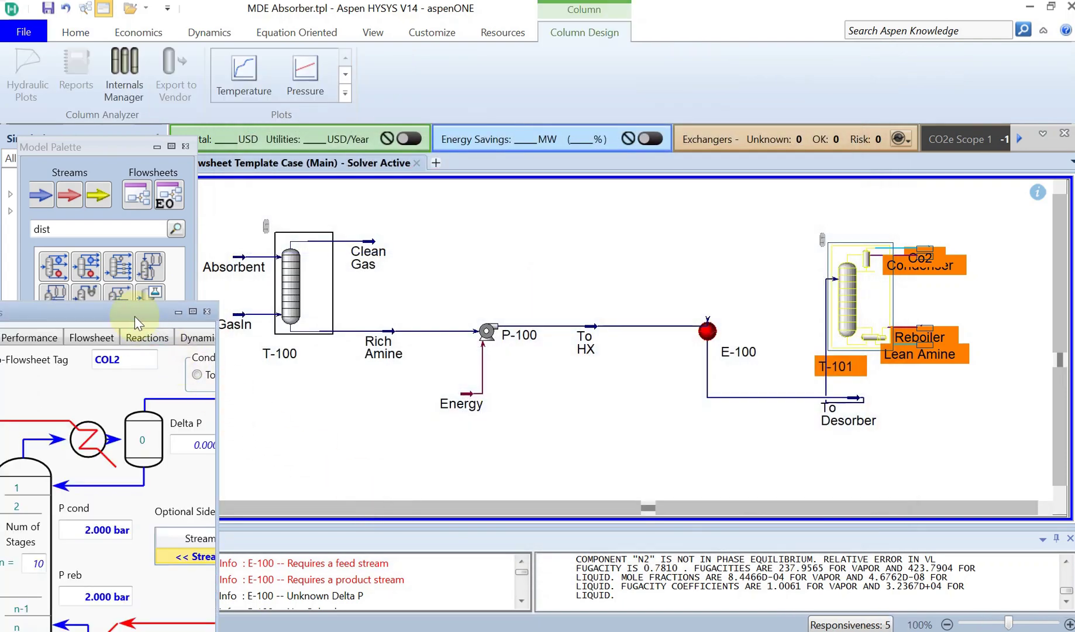
Maximize T-101's property view and show its Monitor page of specifications
drag(134, 315, 801, 145)
click(858, 144)
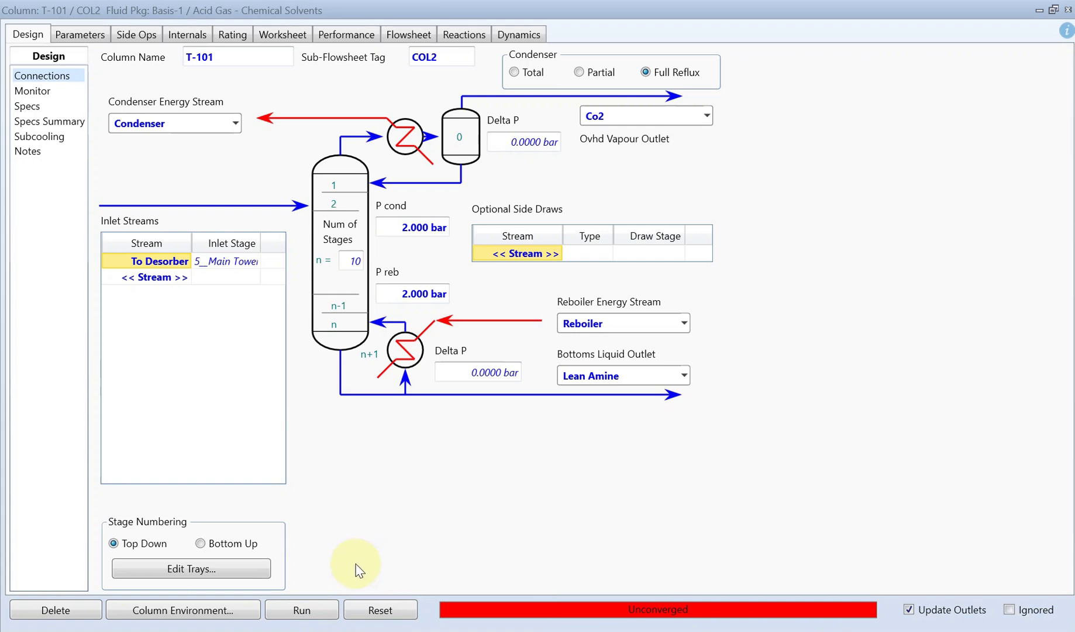
click(47, 93)
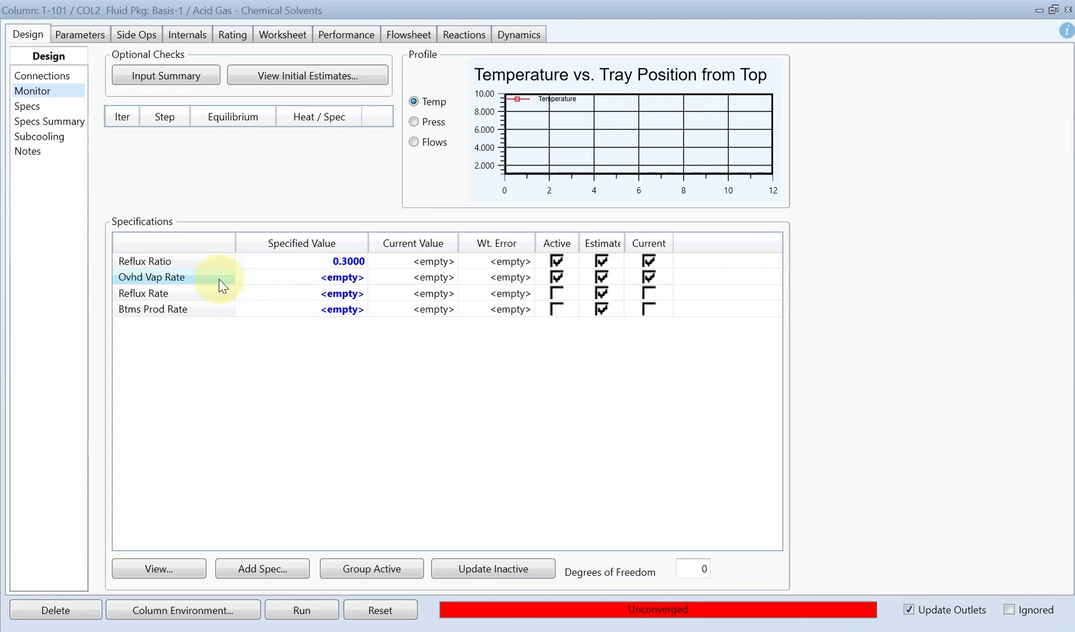
Delete T-101's Ovhd Vap Rate specification
double_click(140, 279)
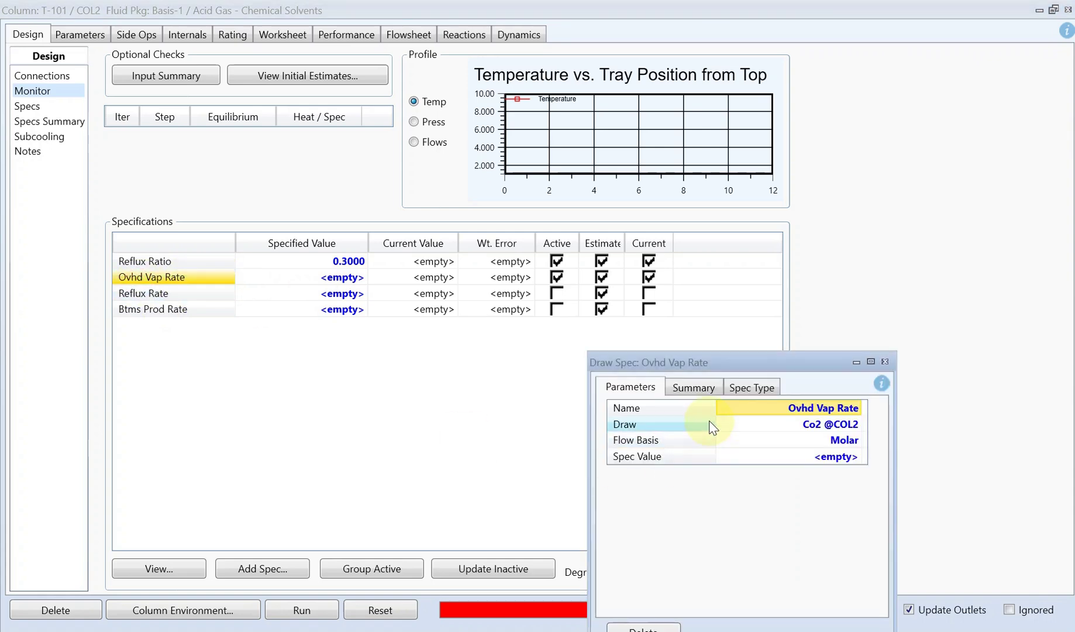
drag(700, 369, 555, 154)
click(498, 419)
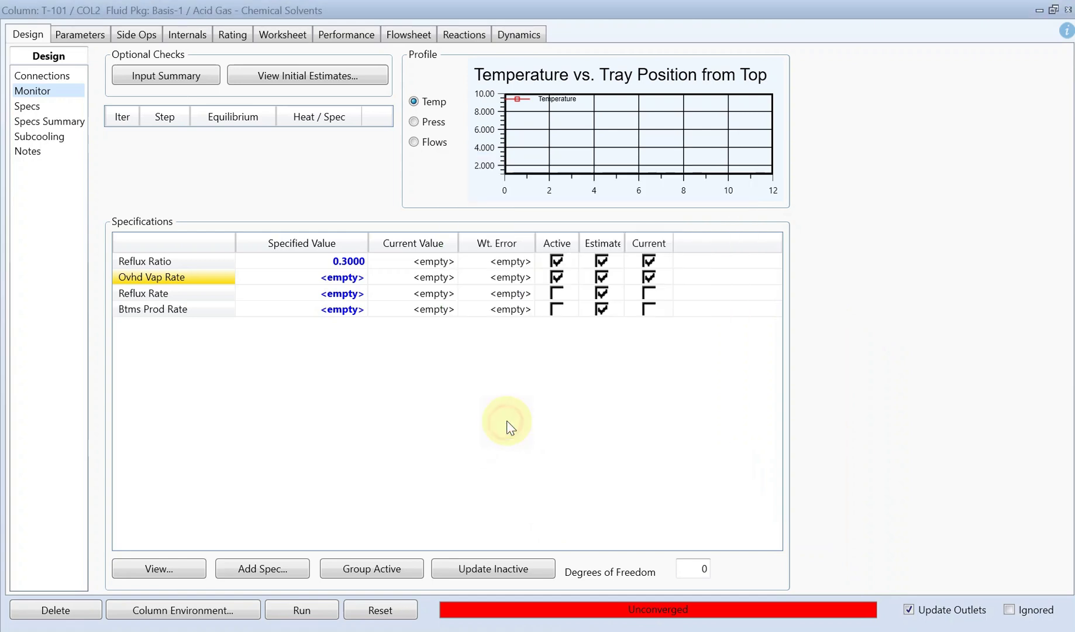
Add a Column Temperature spec of 120 °C on the Reboiler stage
click(243, 573)
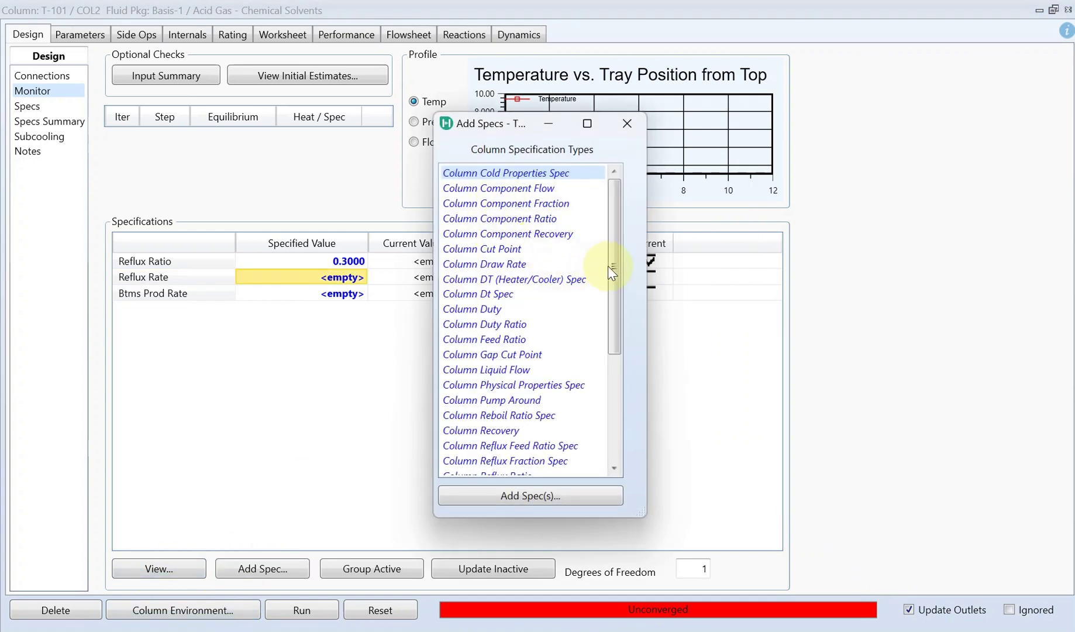
click(616, 275)
drag(619, 285, 624, 336)
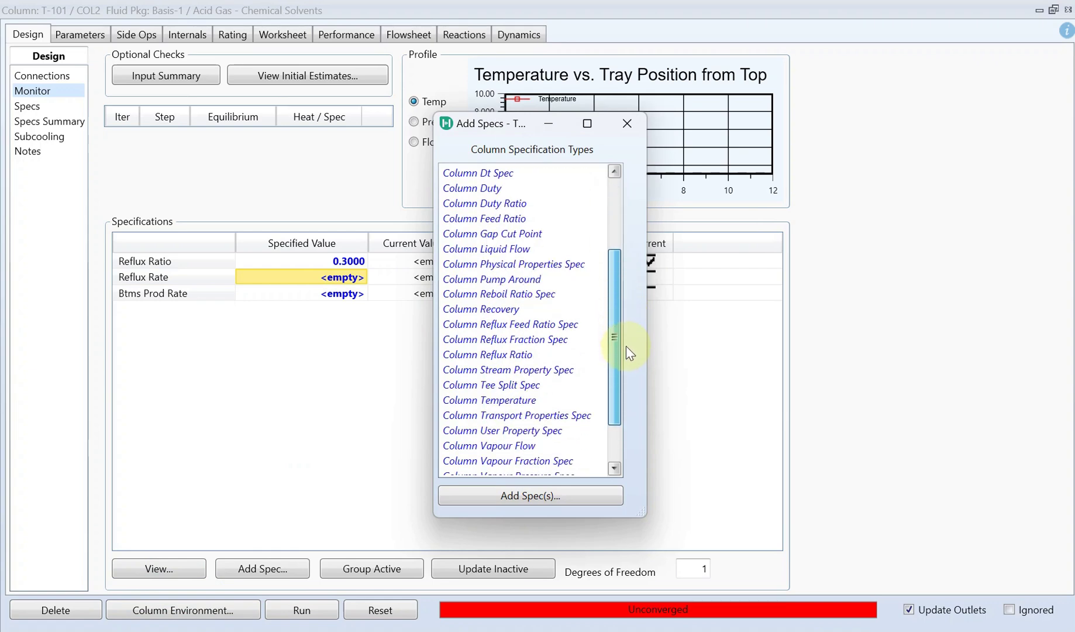
drag(628, 347, 630, 404)
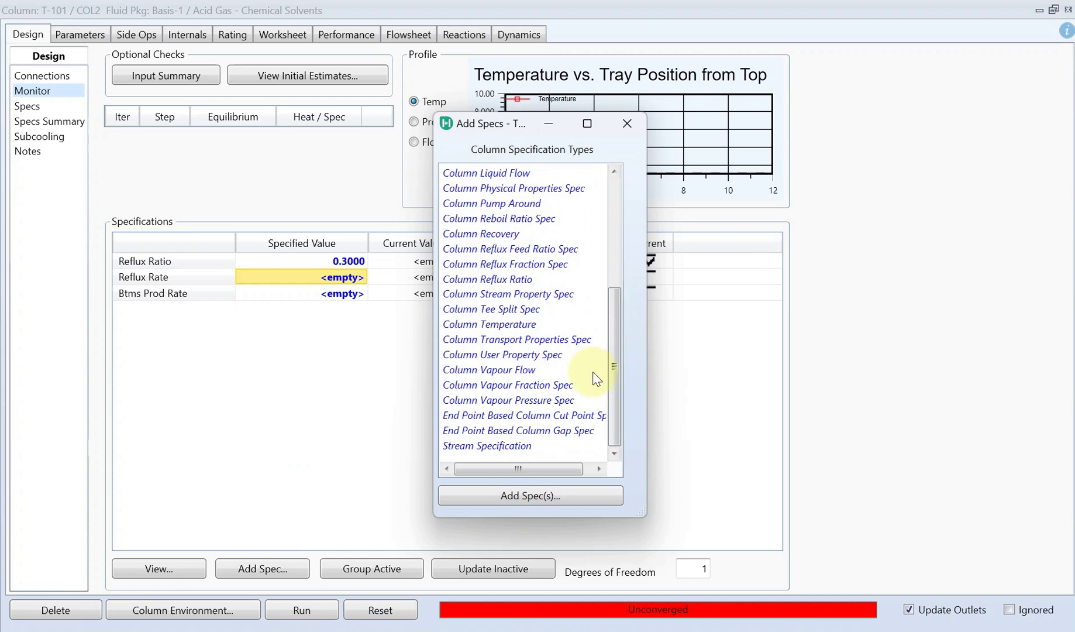
double_click(497, 324)
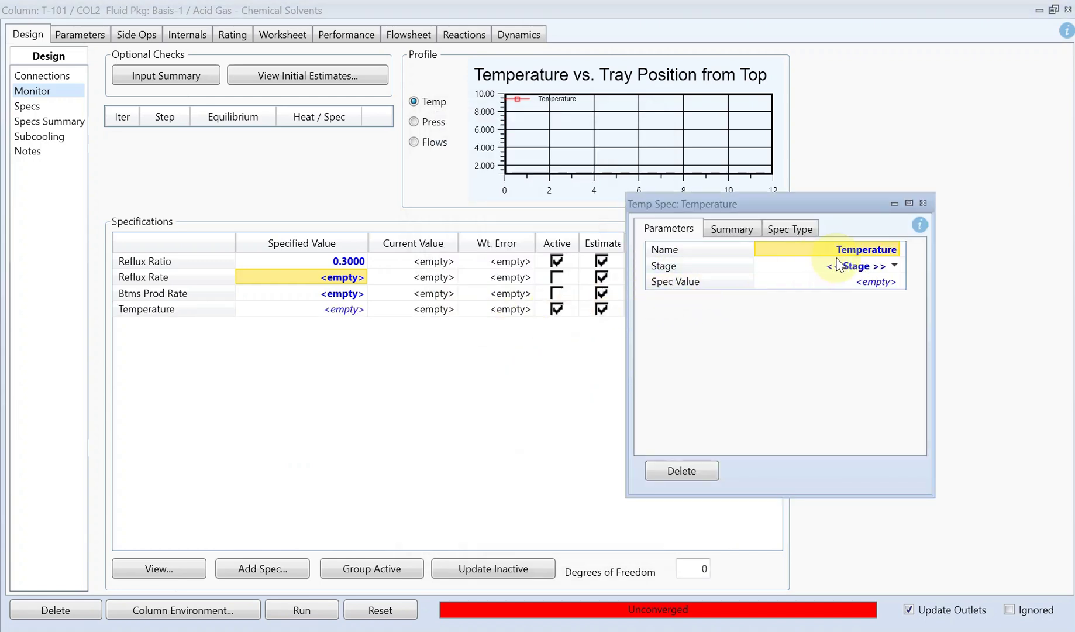
click(894, 266)
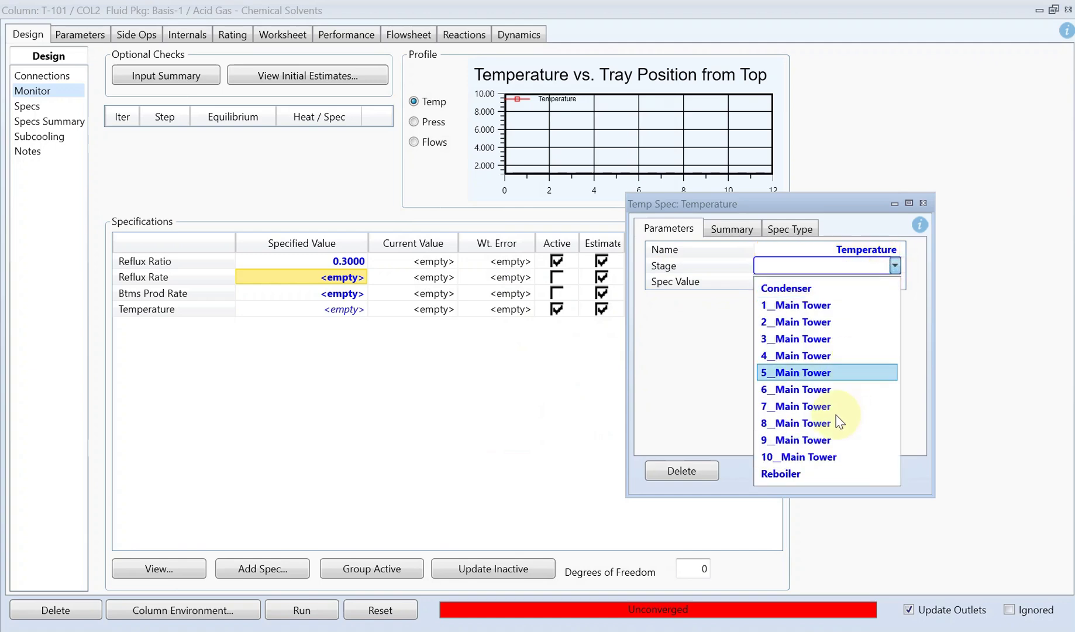
click(825, 472)
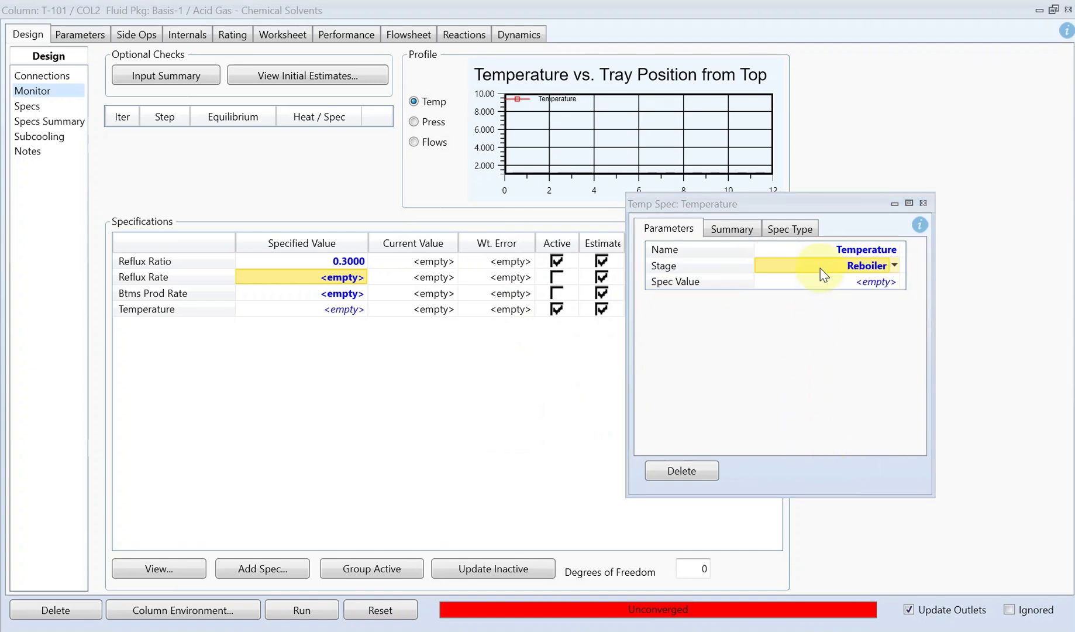
click(831, 285)
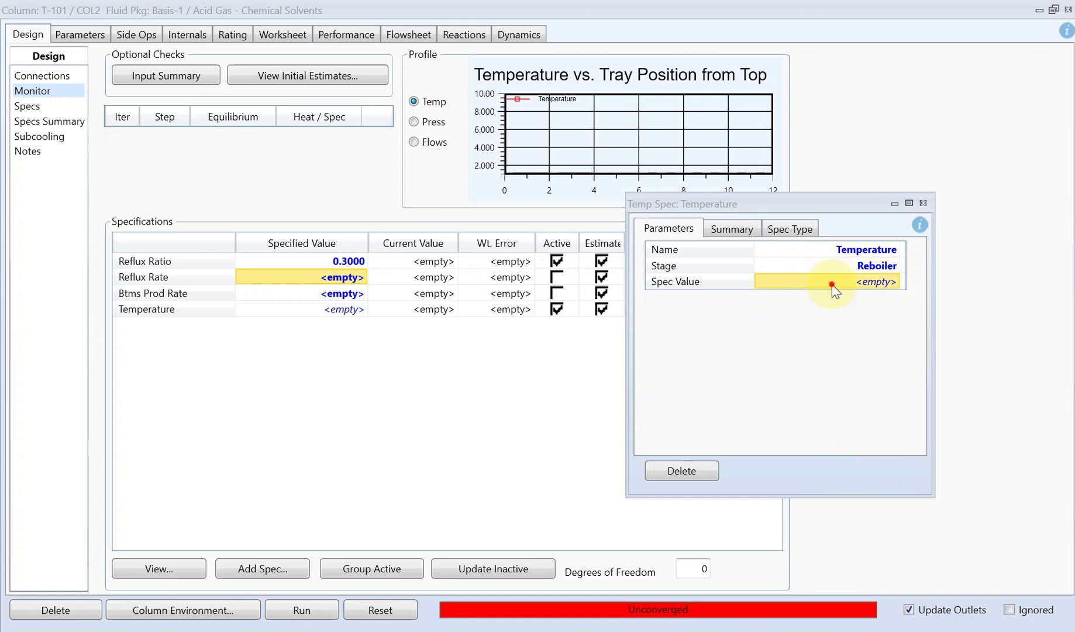
text(120)
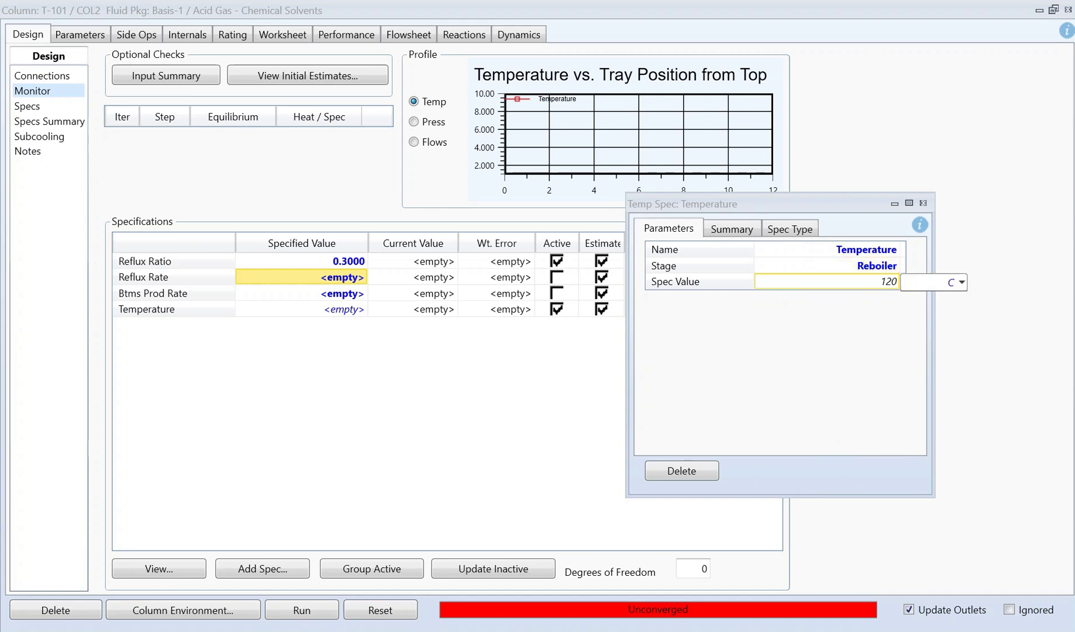
click(839, 364)
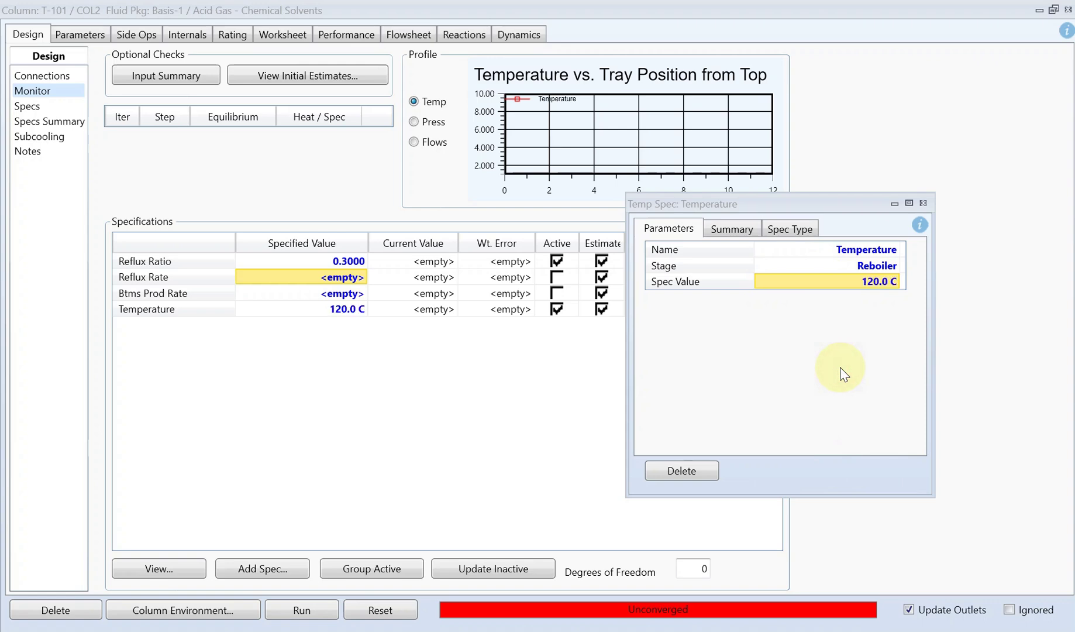
click(923, 203)
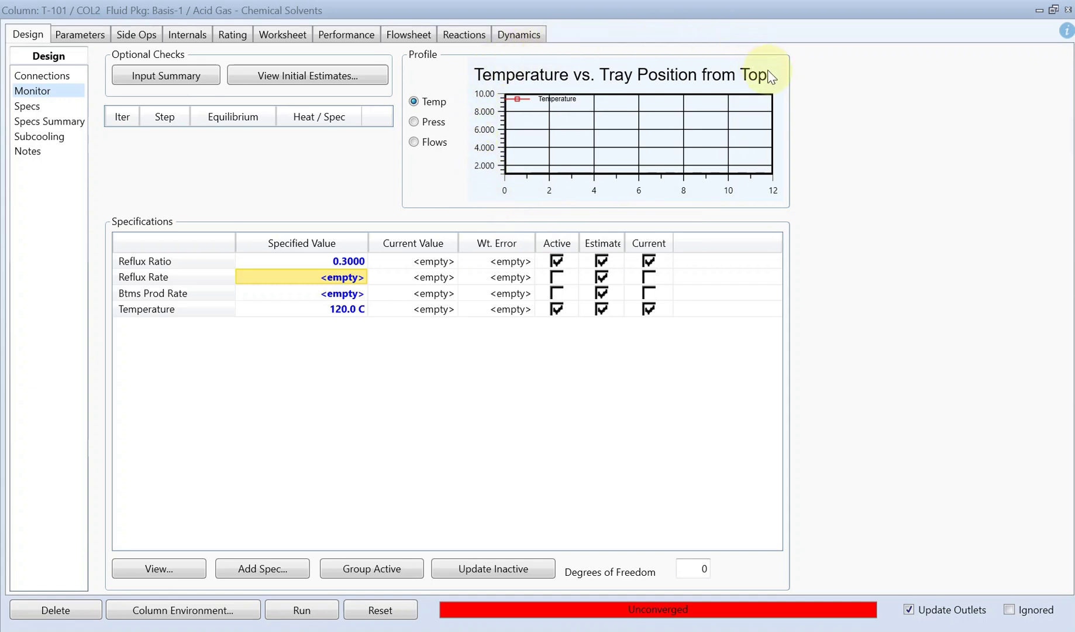
Run the T-101 column solver, then stop it after about 690 oscillating, unconverged iterations
click(300, 611)
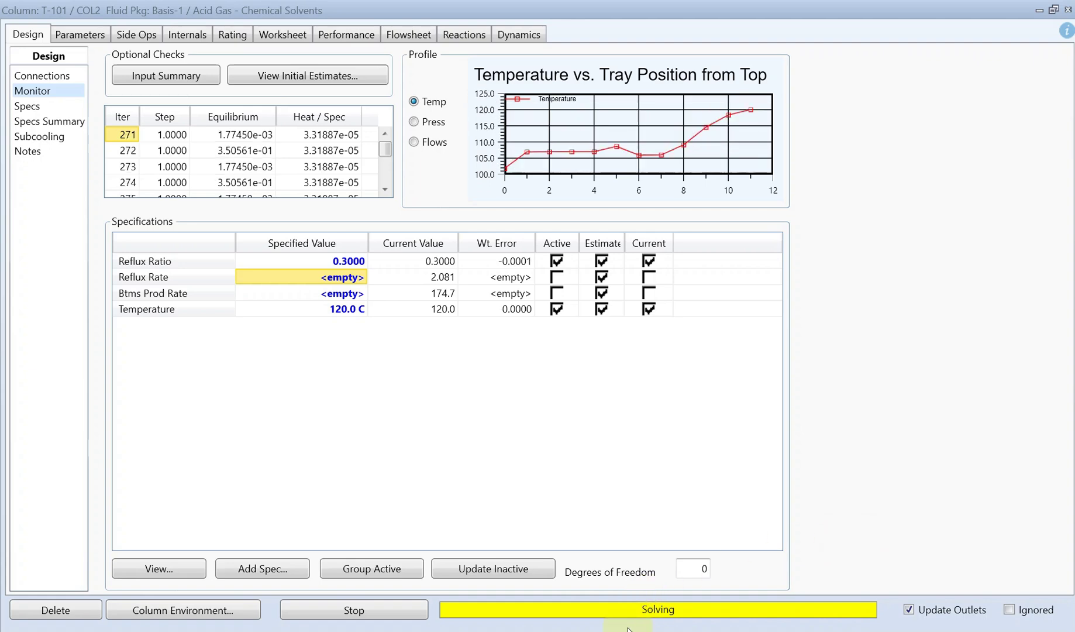
click(1036, 10)
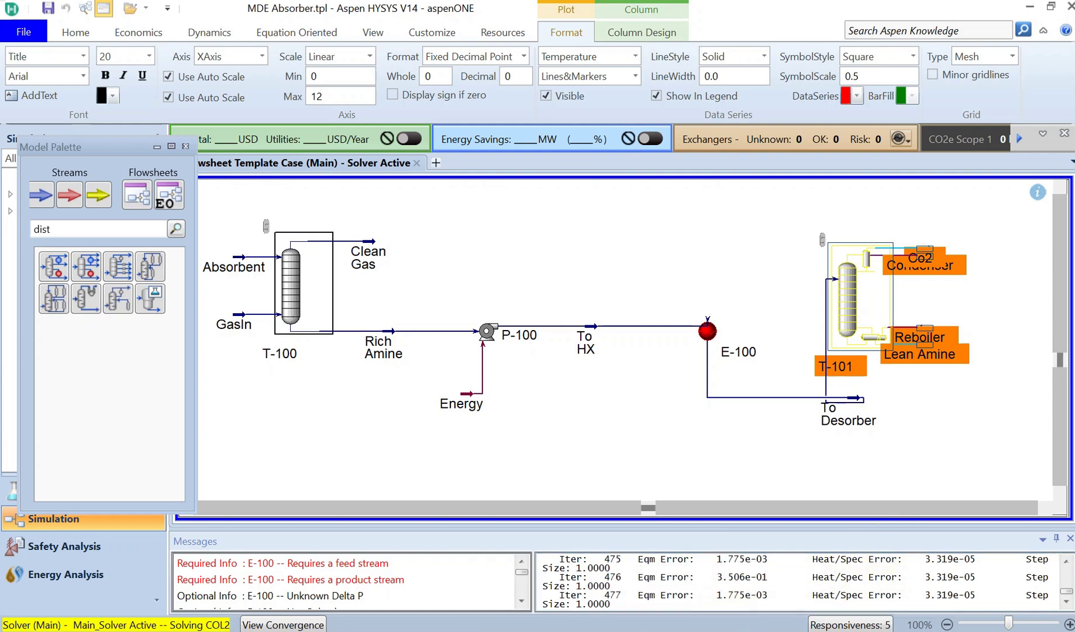
mouse_move(607, 630)
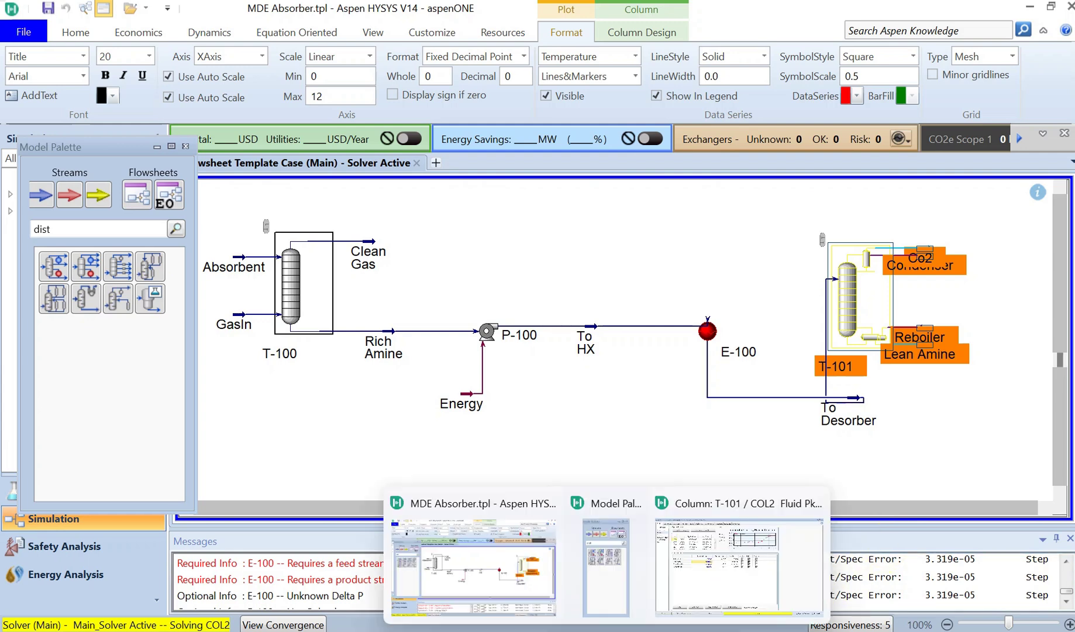
click(678, 597)
click(682, 587)
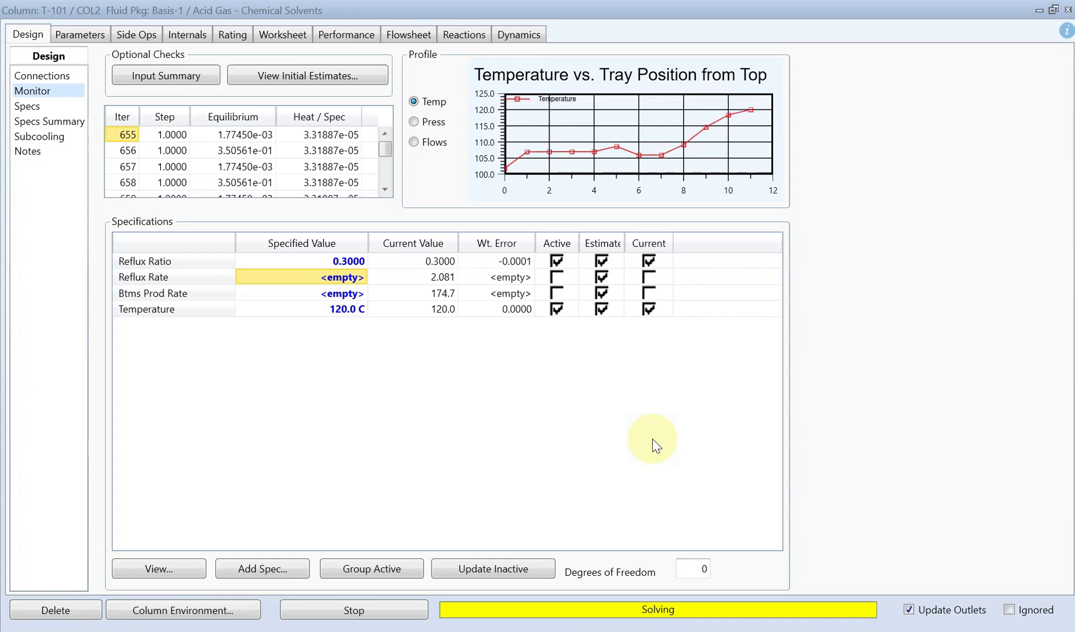
click(396, 608)
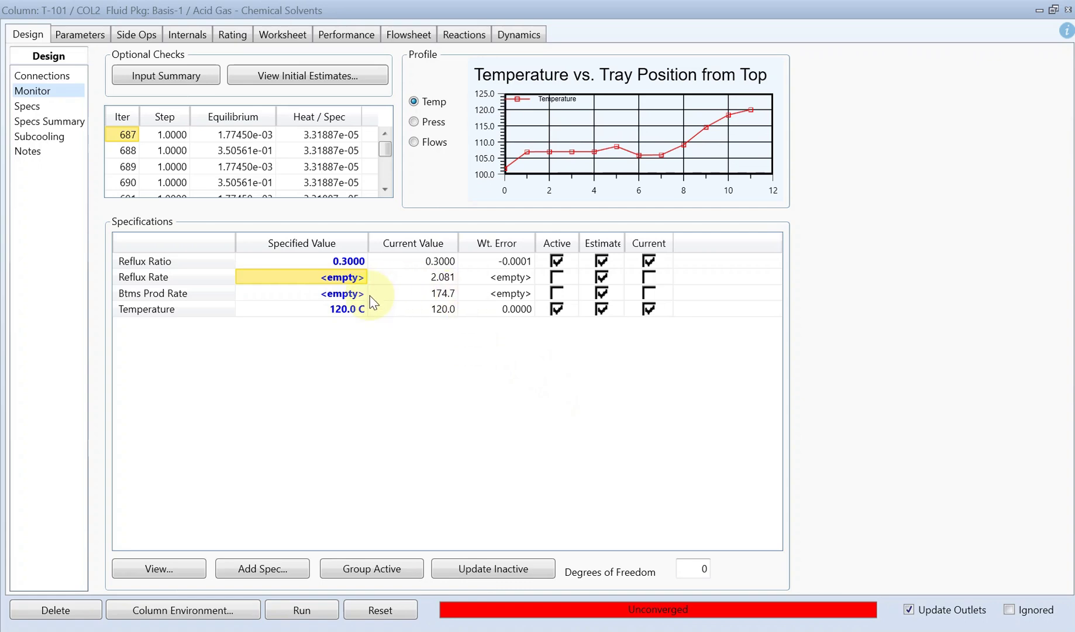
Set the reboiler temperature spec to 140.0 C and run T-101 to convergence in 4 iterations
click(344, 309)
text(140)
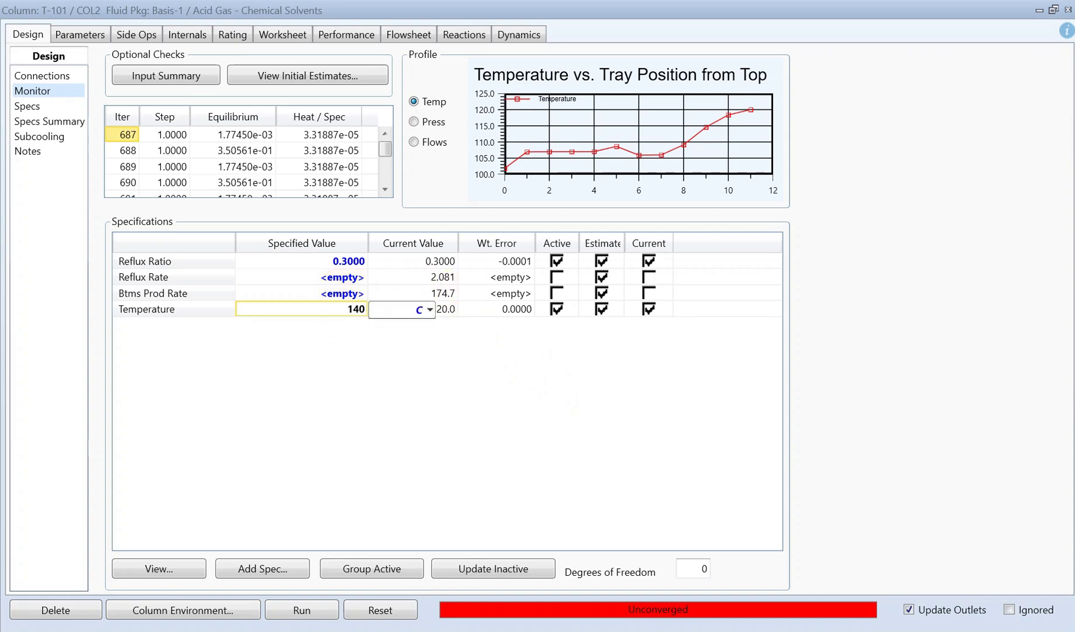
click(351, 396)
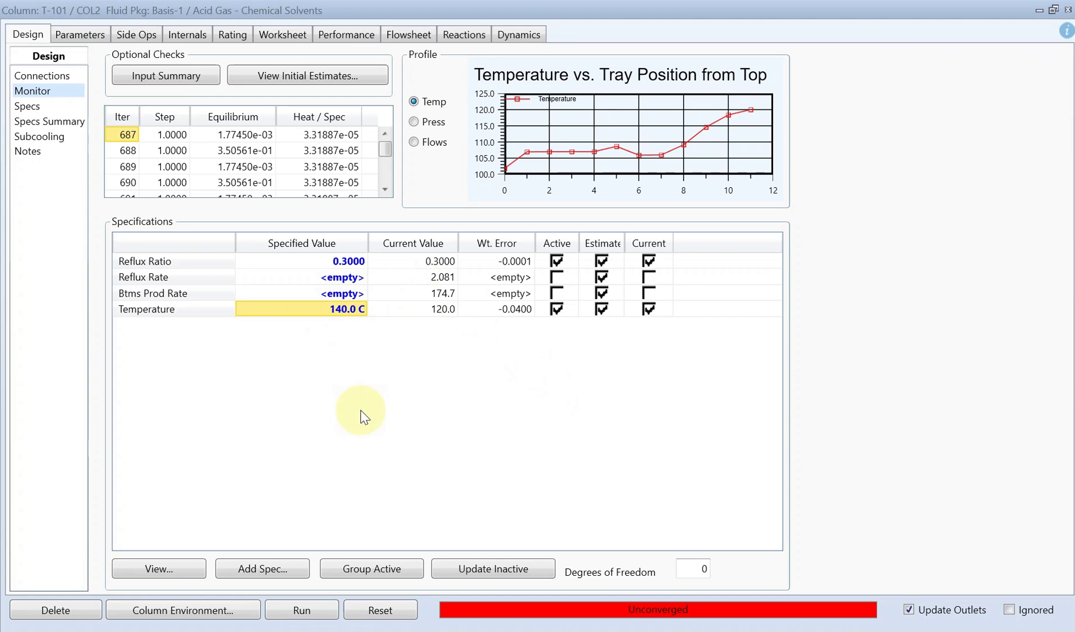
click(296, 609)
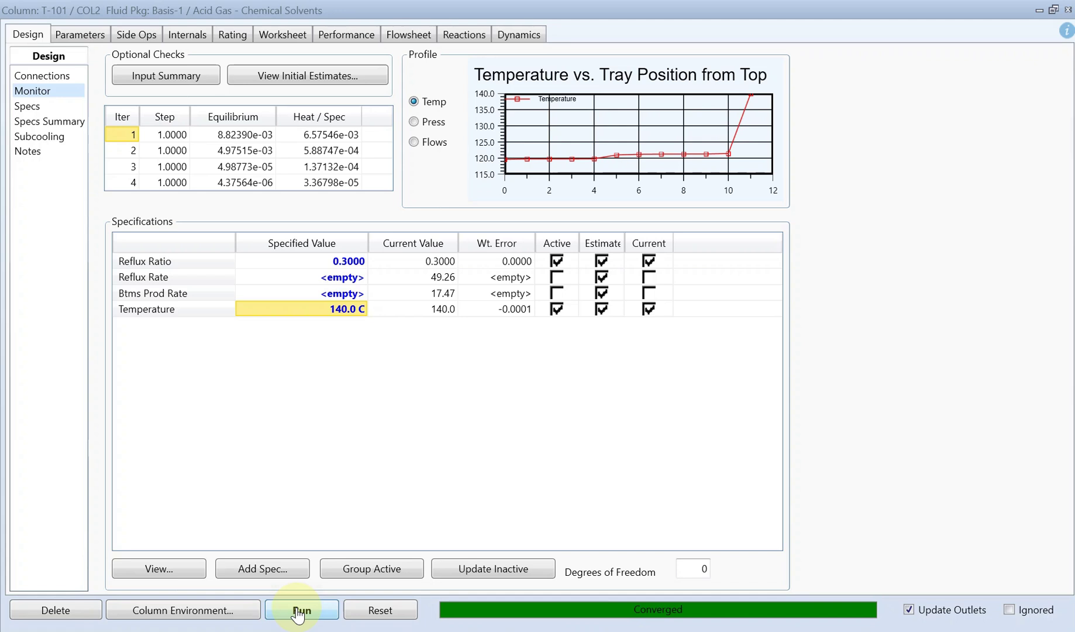
Close the column window and spread out the To Desorber, Lean Amine, Reboiler and Co2 labels
click(1065, 11)
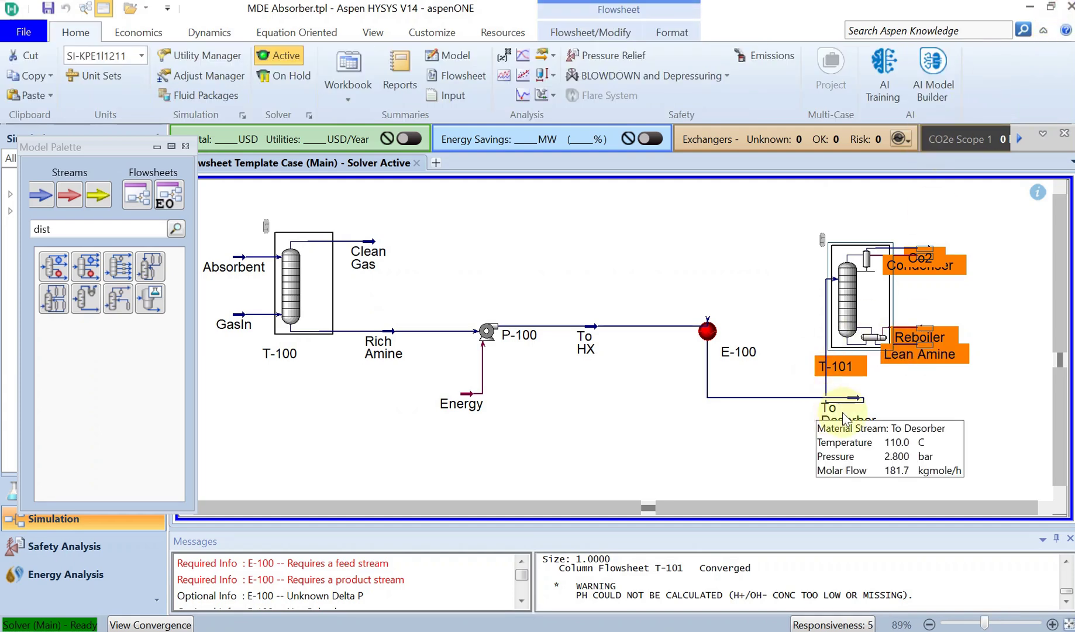
drag(759, 361, 761, 361)
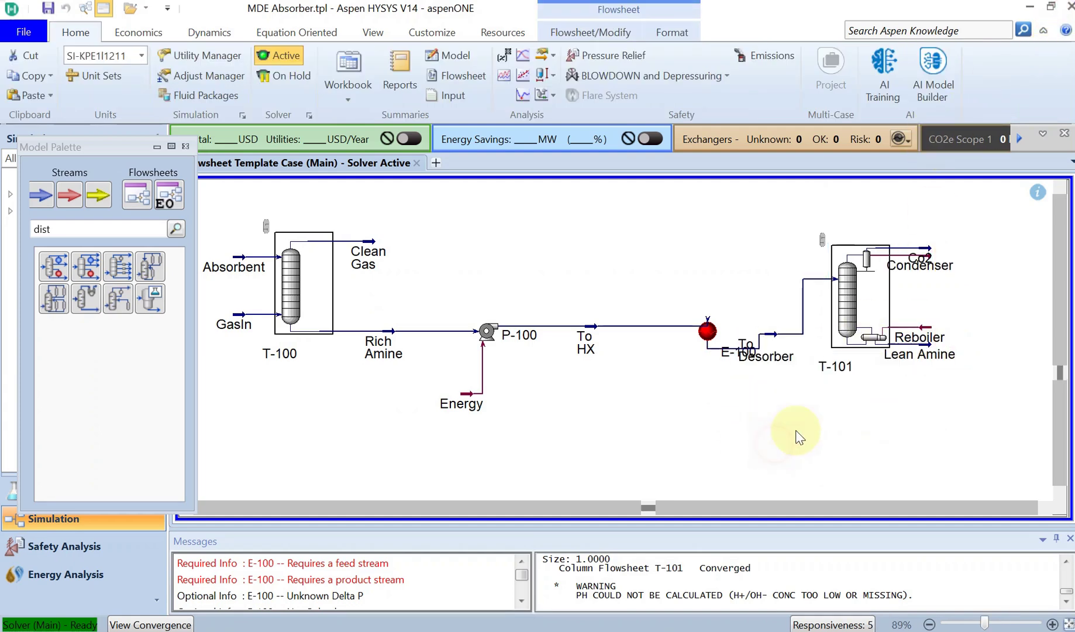
drag(960, 439, 998, 474)
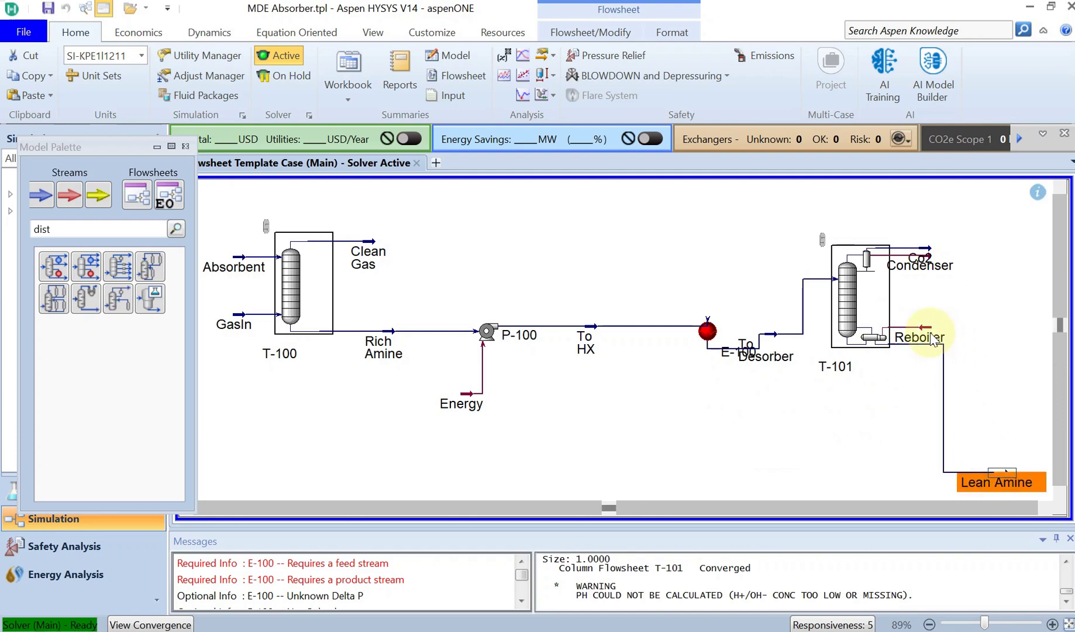
drag(916, 335, 989, 314)
drag(929, 250, 978, 282)
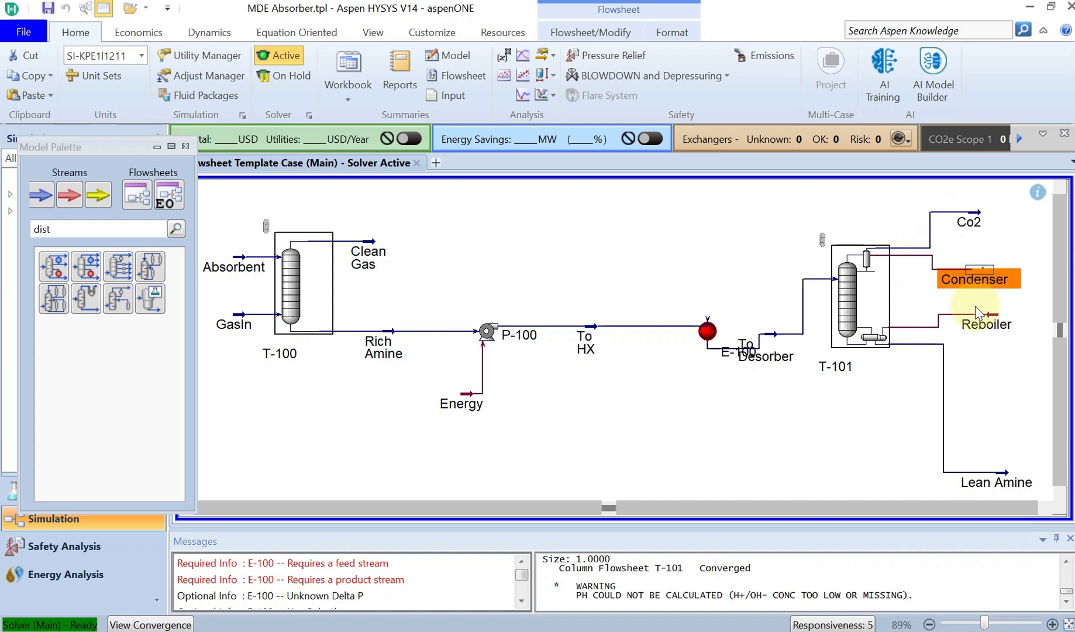
Show Lean Amine's composition as mole flows: 8.3918 MDEAmine, 9.0807 H2O, 0.0001 CO2
double_click(996, 481)
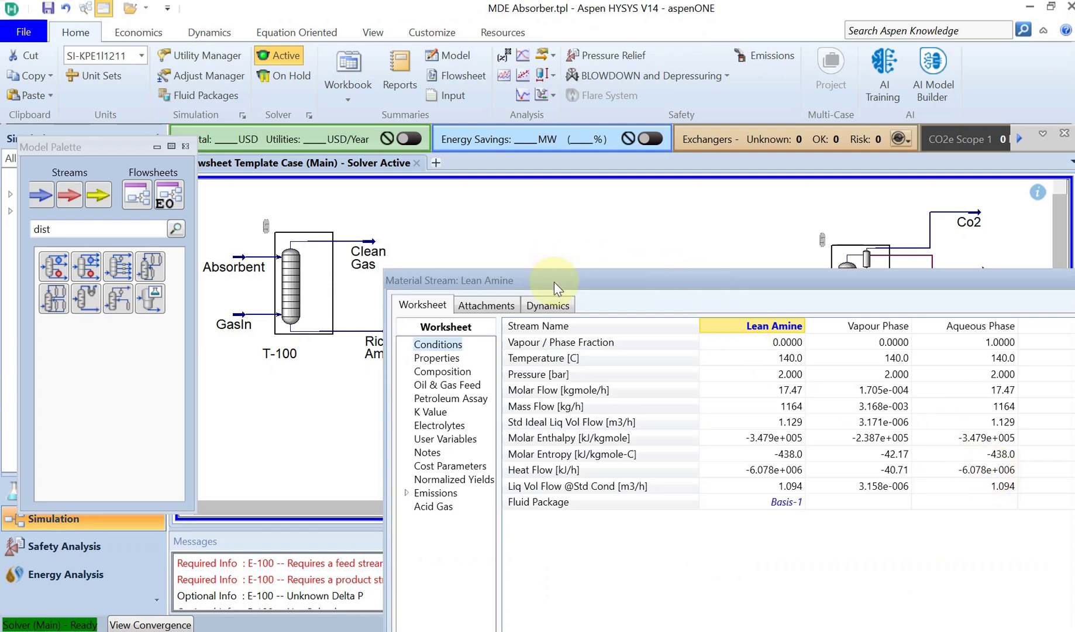
drag(554, 282, 531, 189)
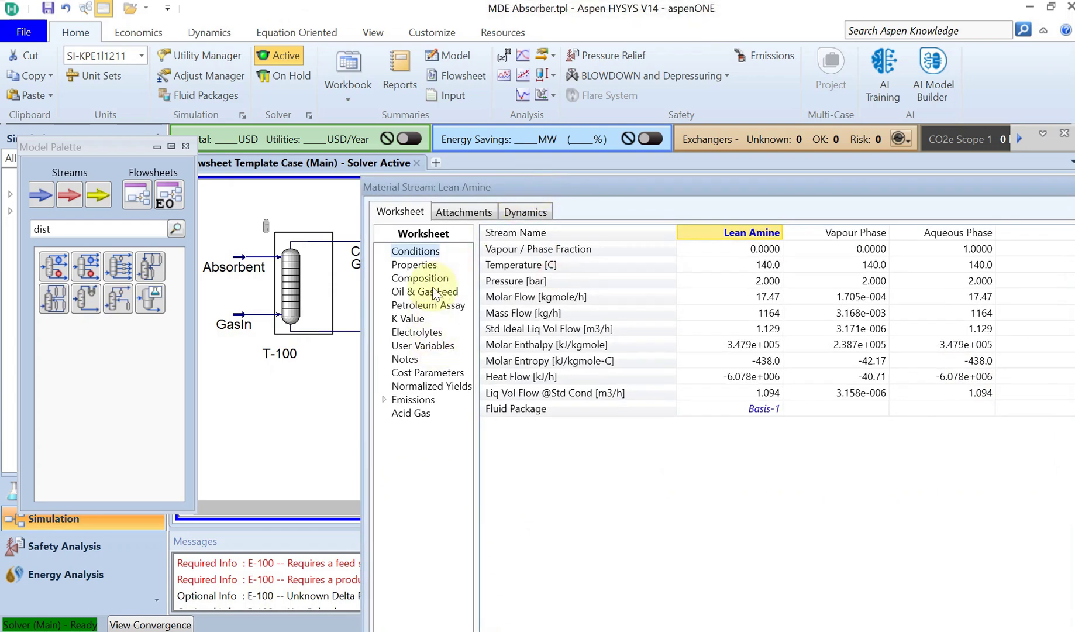
click(423, 278)
double_click(608, 200)
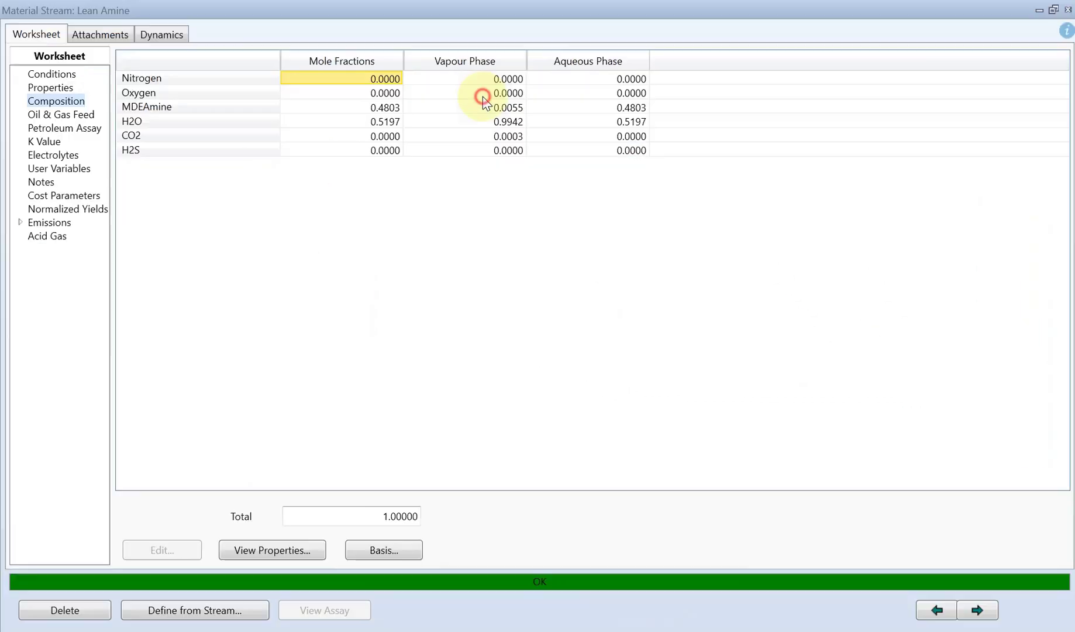
click(406, 551)
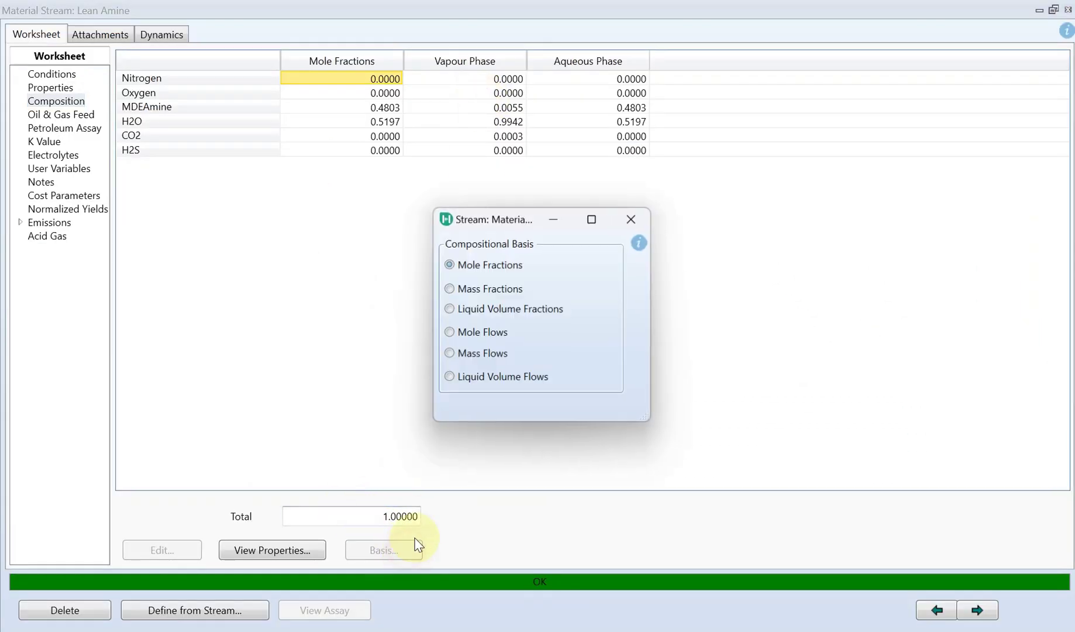
click(496, 333)
click(633, 219)
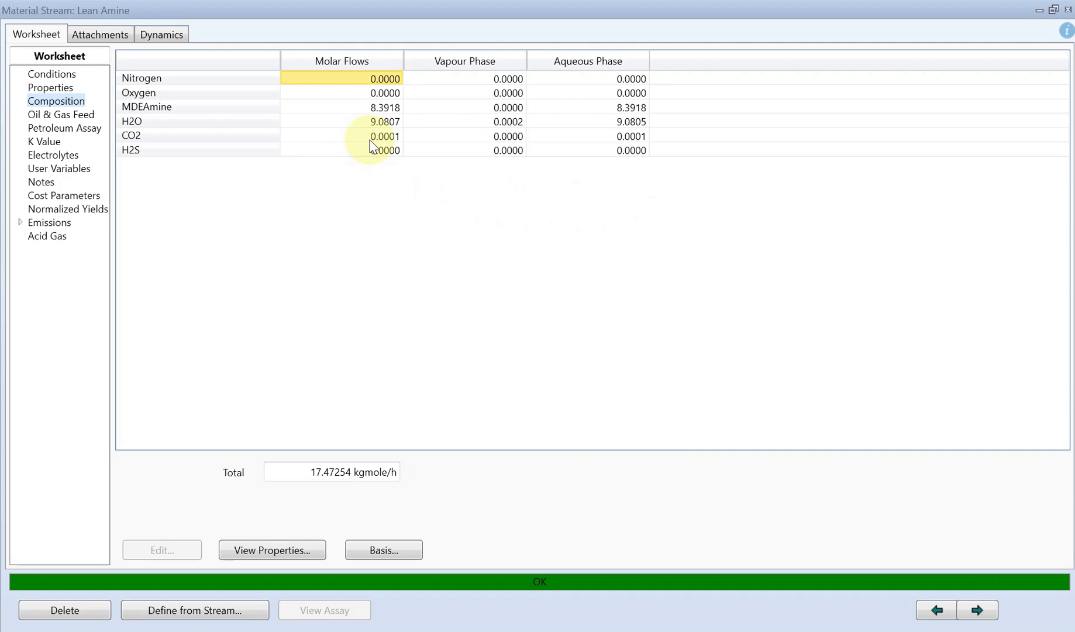
mouse_move(371, 145)
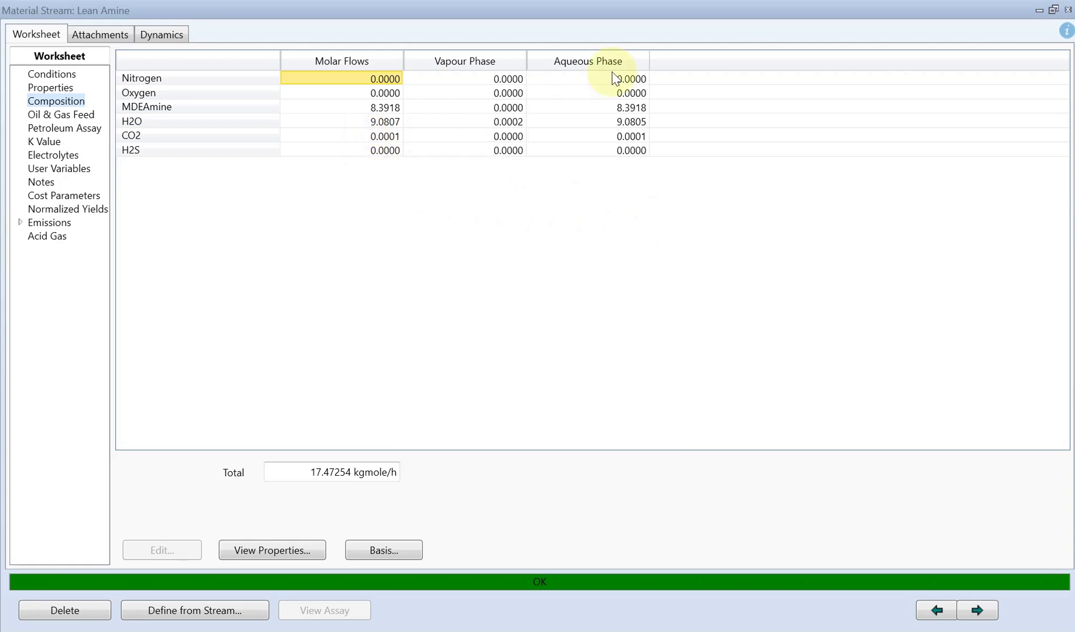
Show the To HX stream's composition as mole flows, with 3.4138 CO2 and 169.8678 H2O
drag(627, 13, 885, 130)
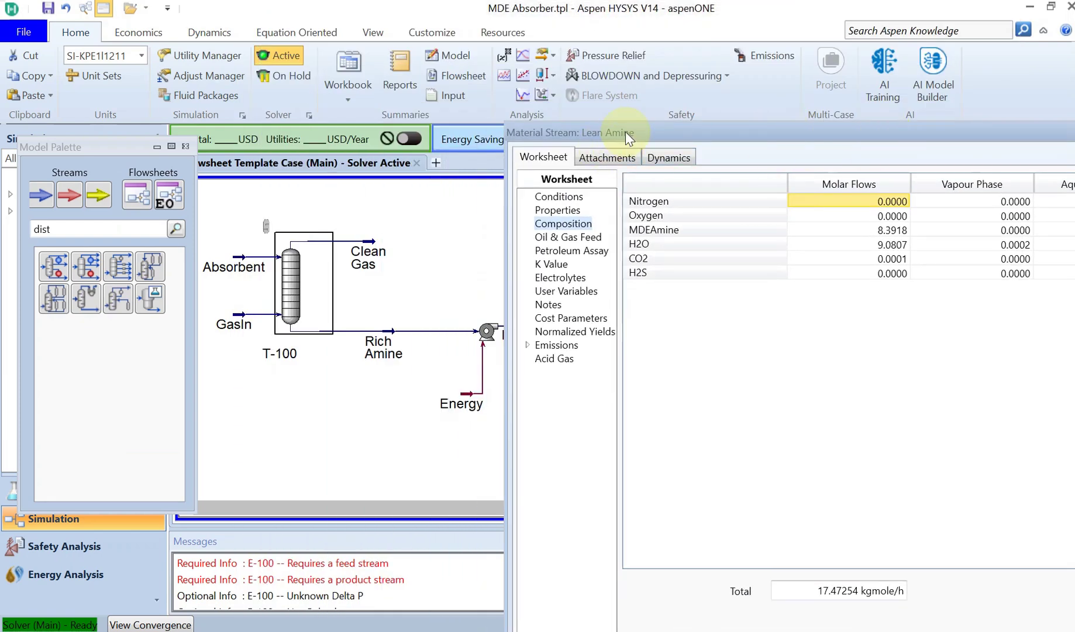
drag(625, 132, 881, 98)
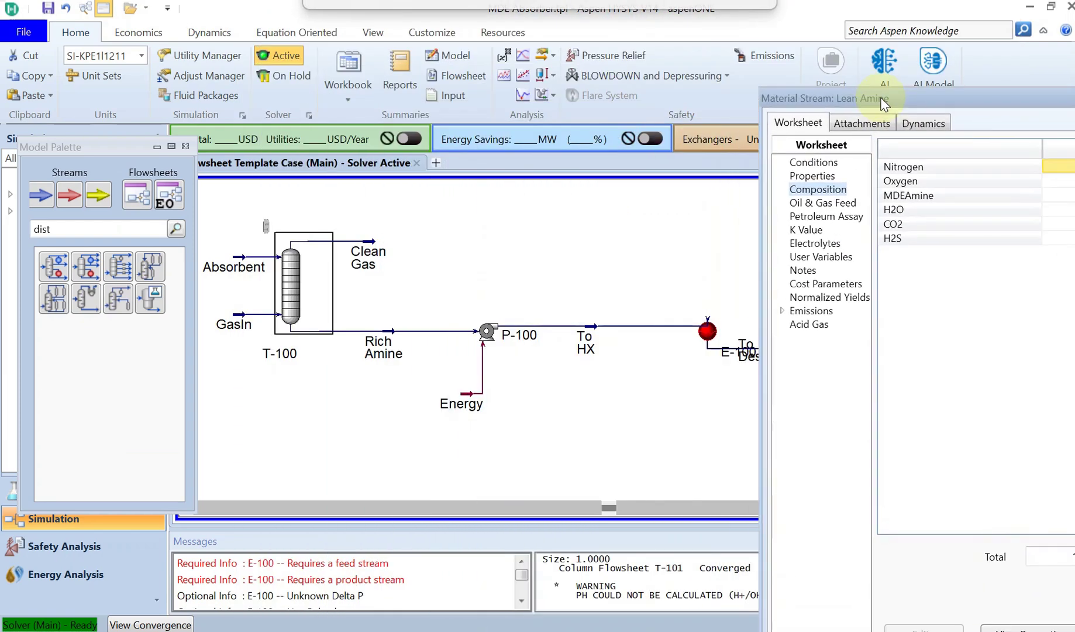
double_click(585, 338)
drag(602, 285, 304, 140)
click(144, 229)
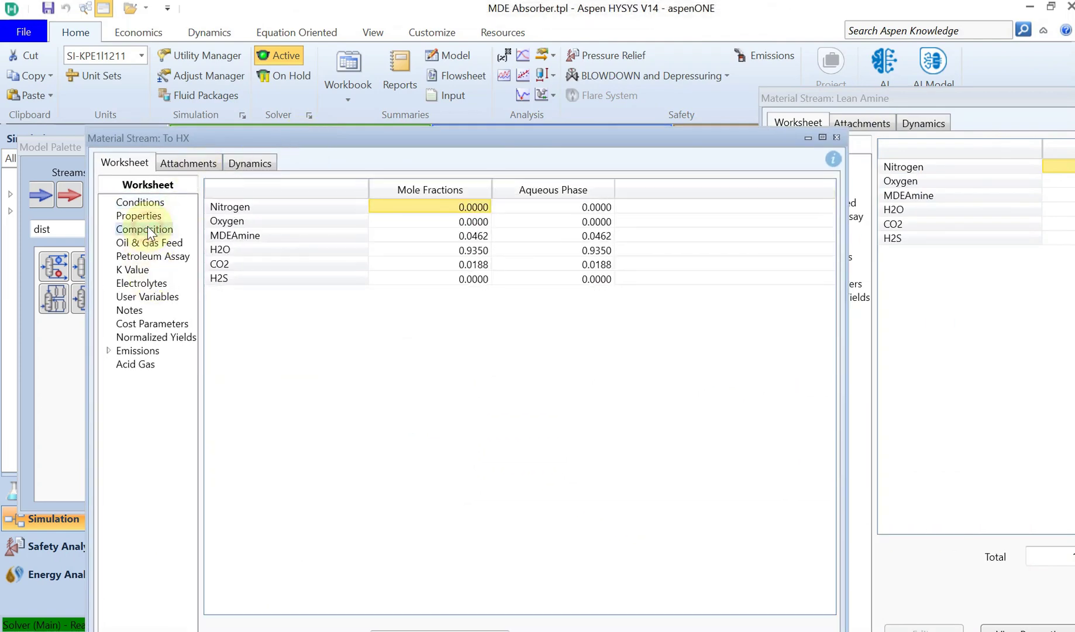
double_click(432, 140)
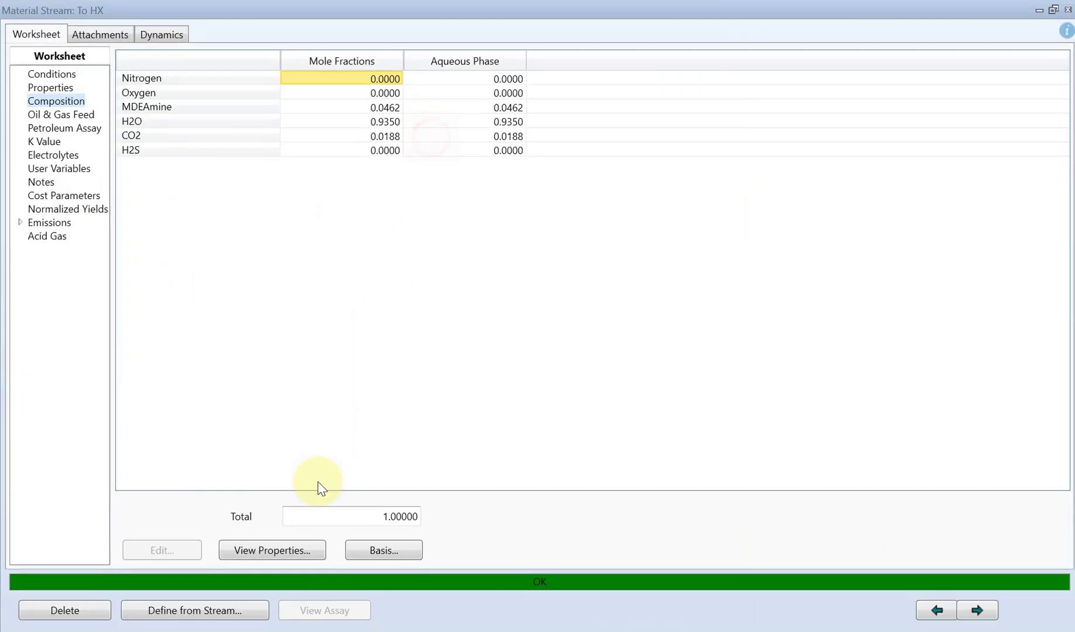
click(366, 550)
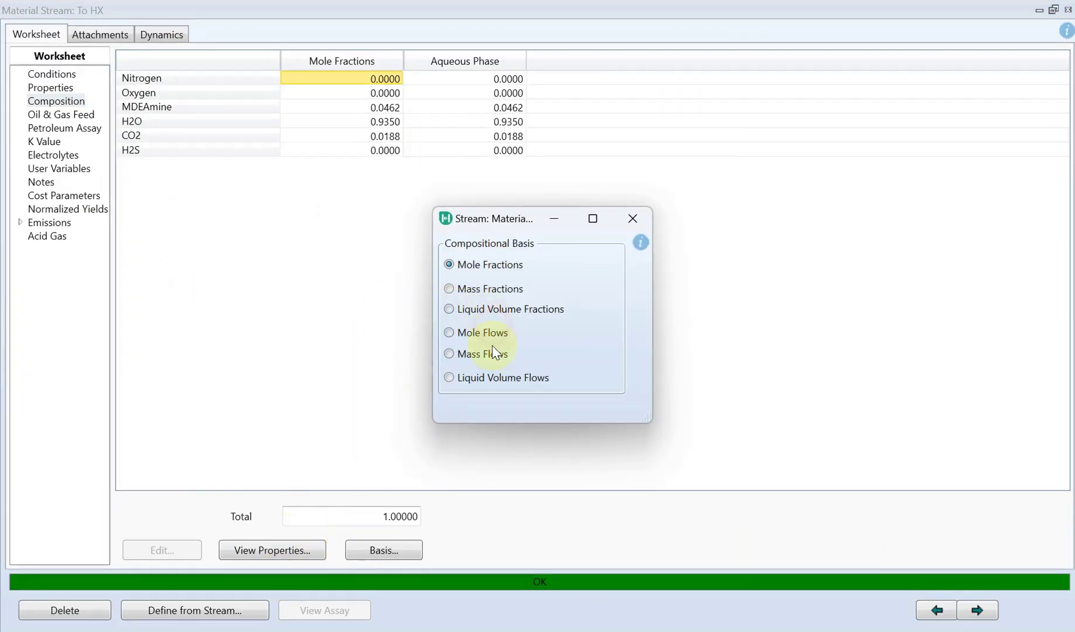
click(491, 331)
click(632, 218)
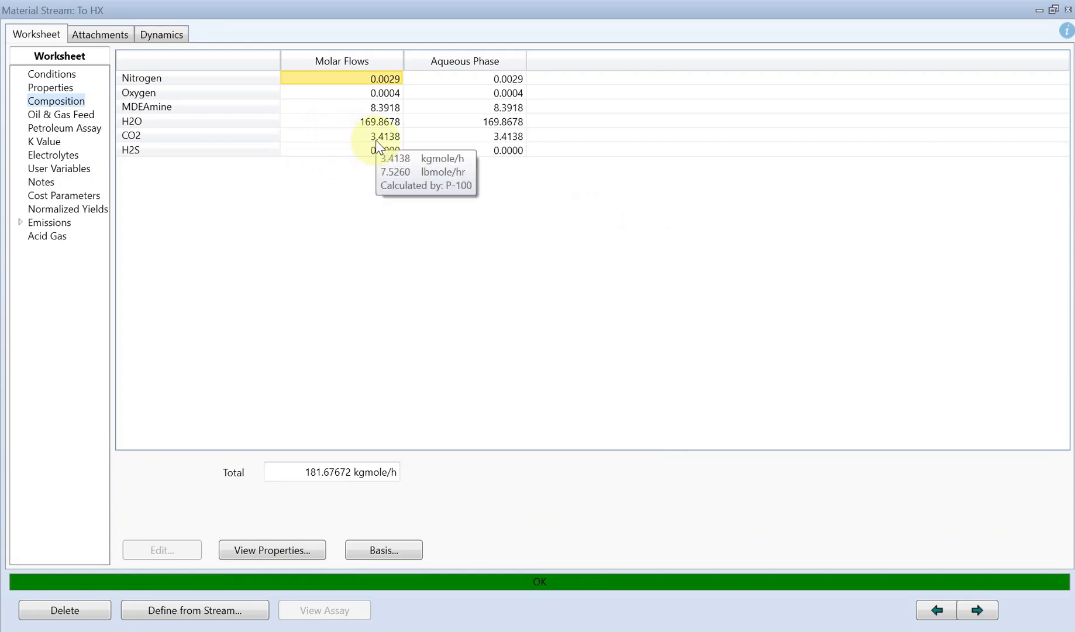
Arrange the To HX and Lean Amine stream windows side by side for comparison
double_click(536, 6)
drag(531, 31, 134, 175)
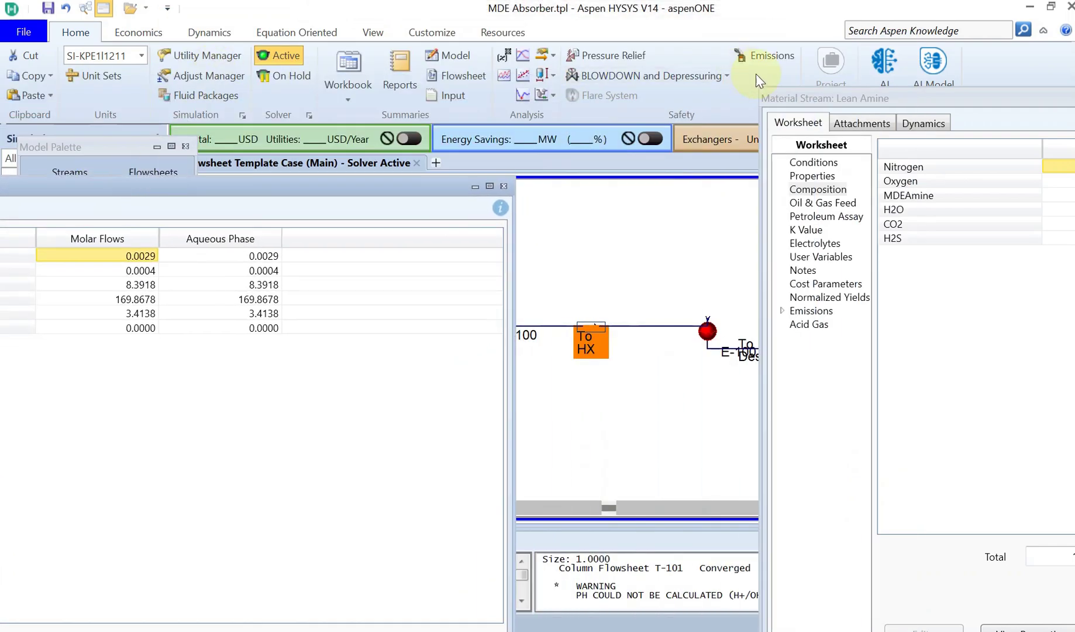
drag(854, 104, 551, 99)
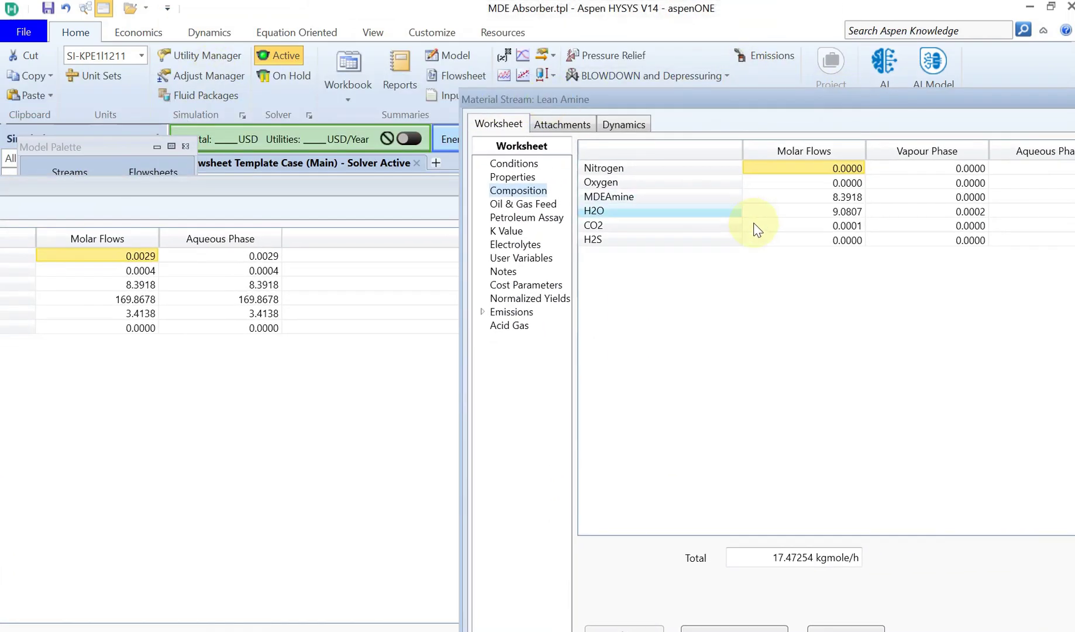
mouse_move(849, 235)
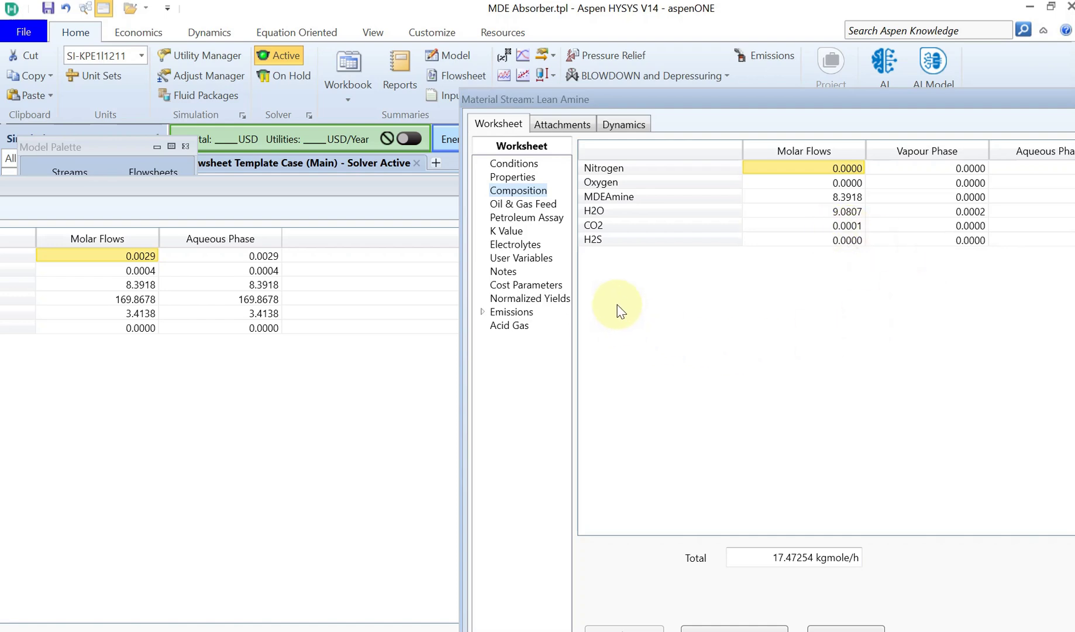
Close the Lean Amine and To HX stream windows
drag(648, 103, 368, 220)
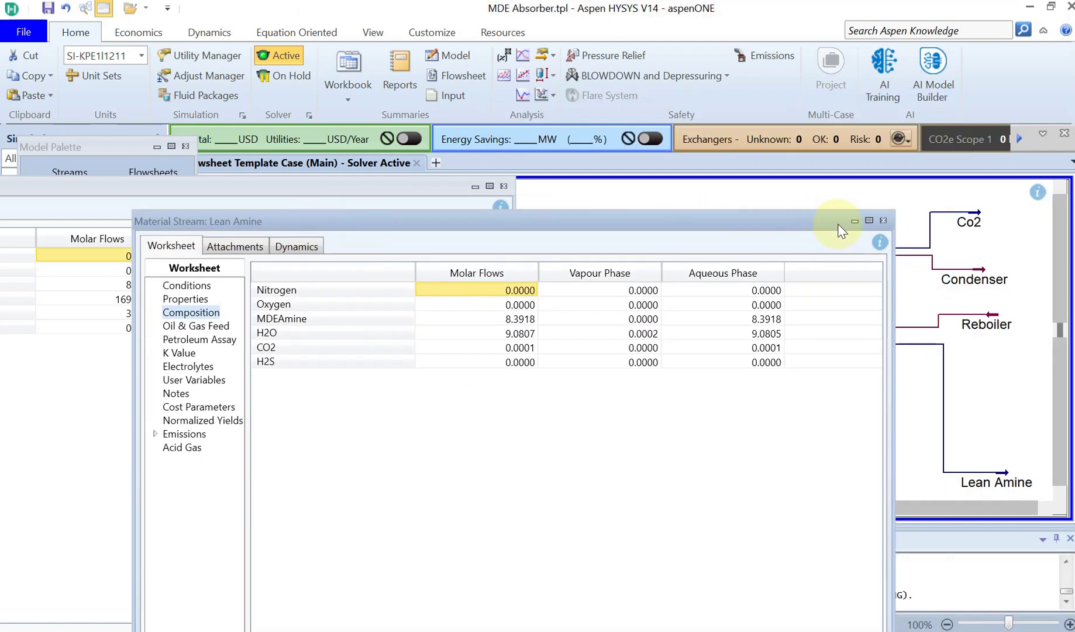
click(885, 220)
double_click(511, 189)
click(1068, 9)
Show the Co2 stream's composition as mole flows: 3.4137 CO2 and 160.7872 H2O kgmole/h
double_click(972, 218)
drag(643, 338, 723, 169)
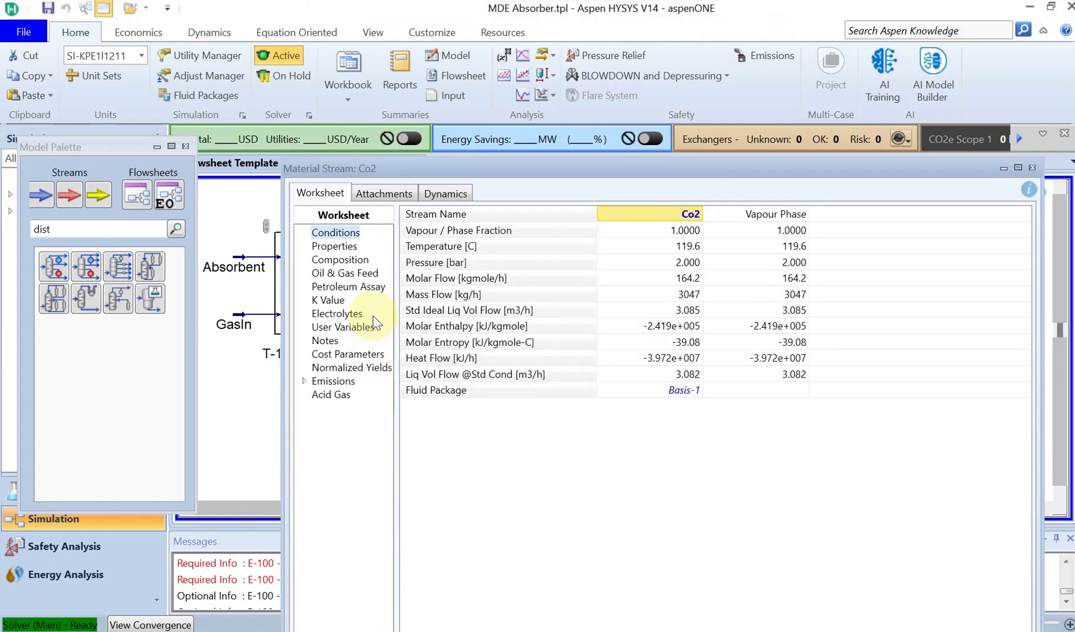
click(358, 261)
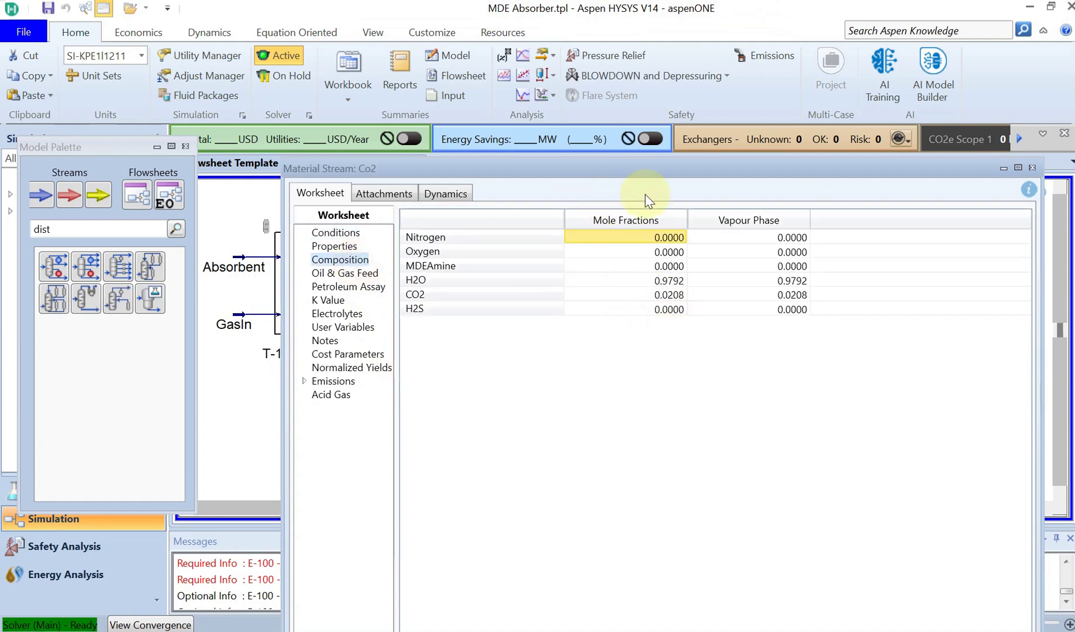
double_click(647, 168)
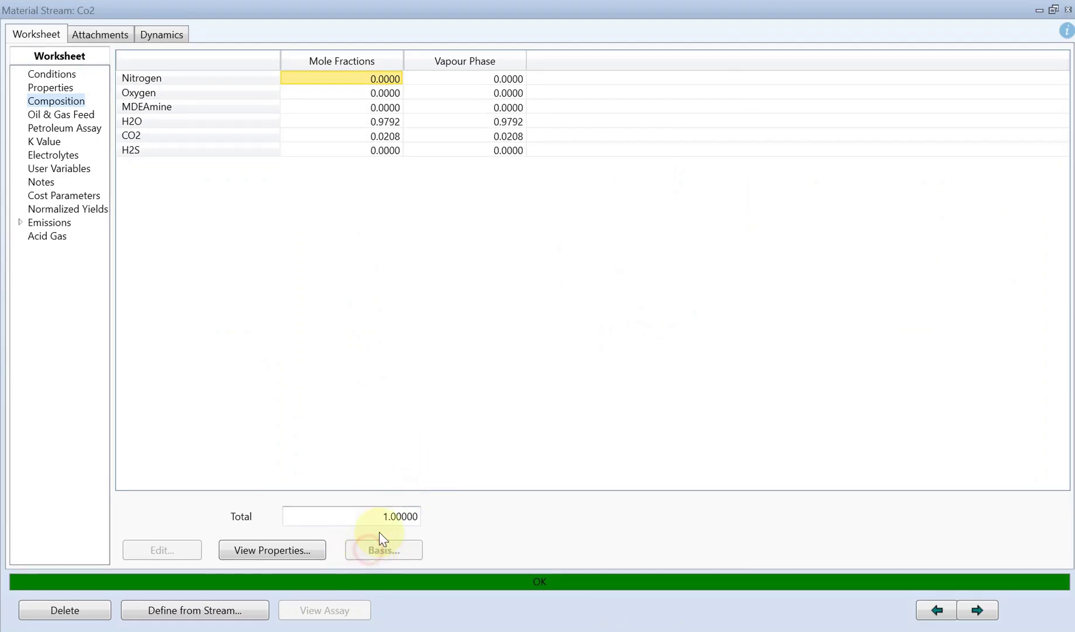
click(375, 549)
click(479, 333)
click(633, 219)
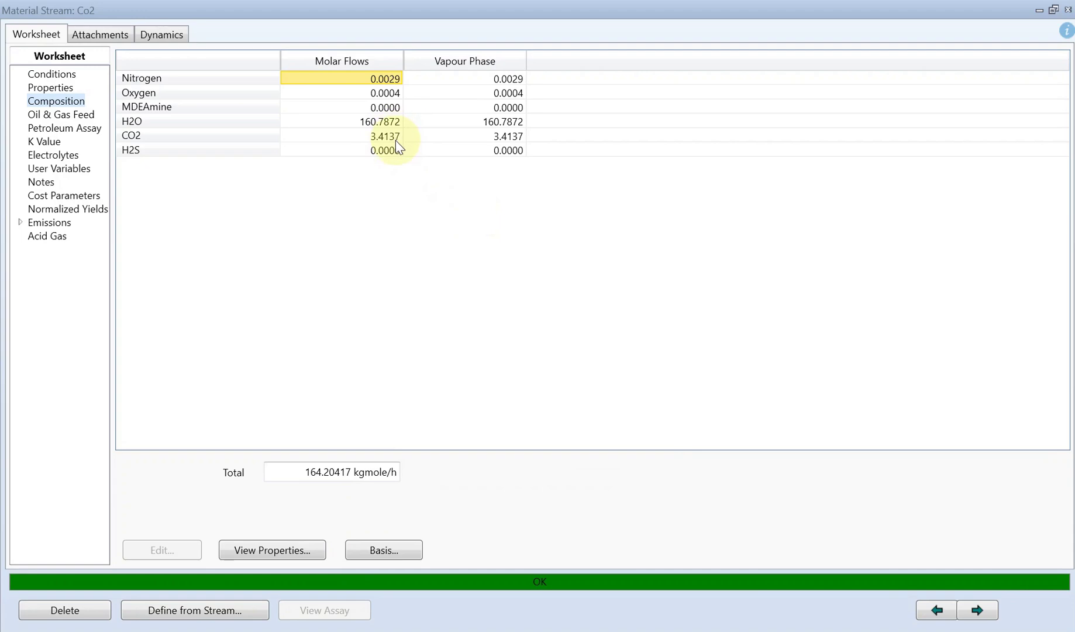
mouse_move(397, 145)
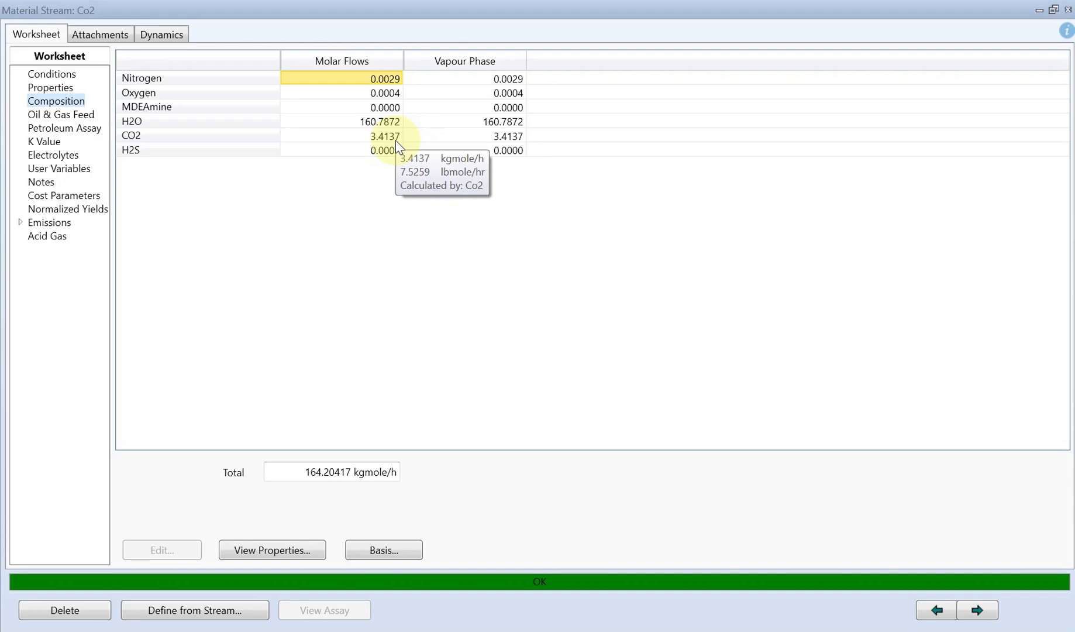
Close the Material Stream: Co2 window to view the converged T-101 flowsheet
click(1066, 10)
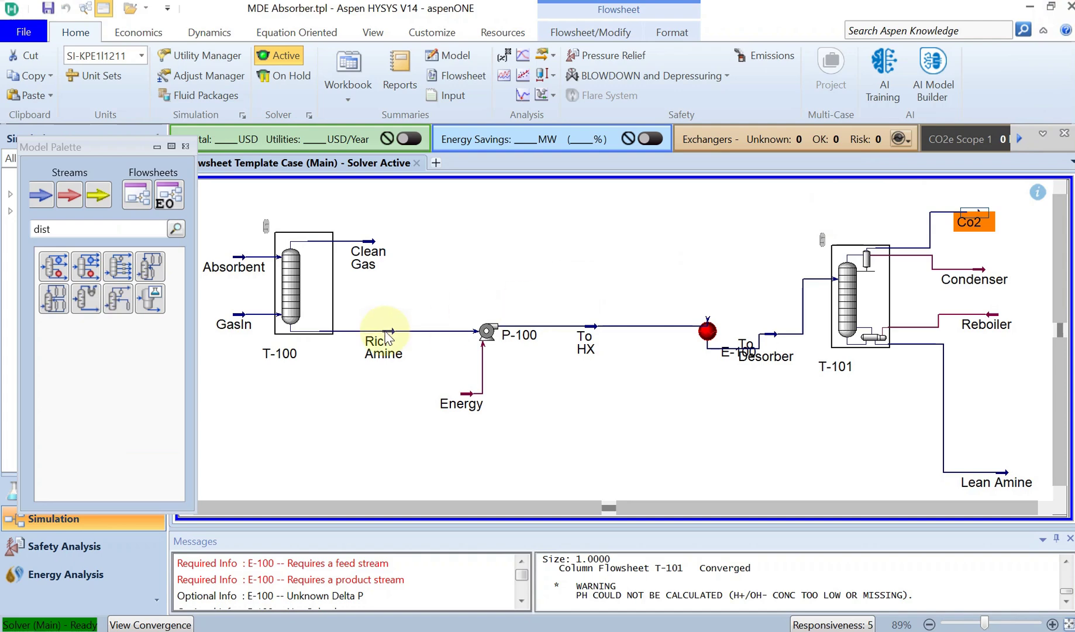
mouse_move(387, 338)
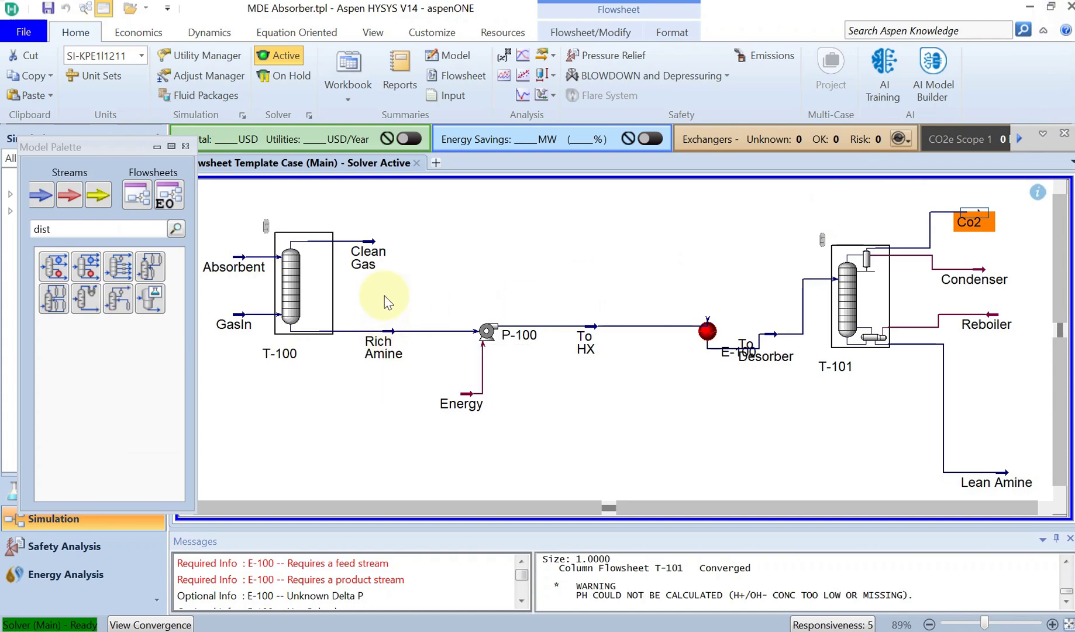